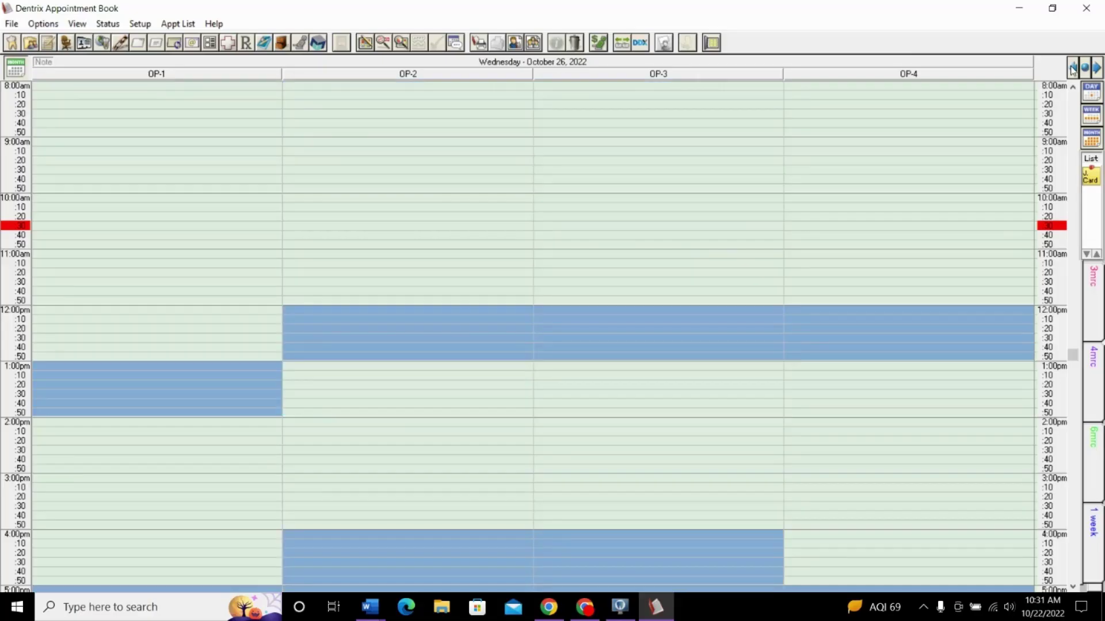
# Step: Step back two days from Wednesday, October 26 to Monday, October 24, 2022
pyautogui.click(1073, 67)
pyautogui.click(1073, 67)
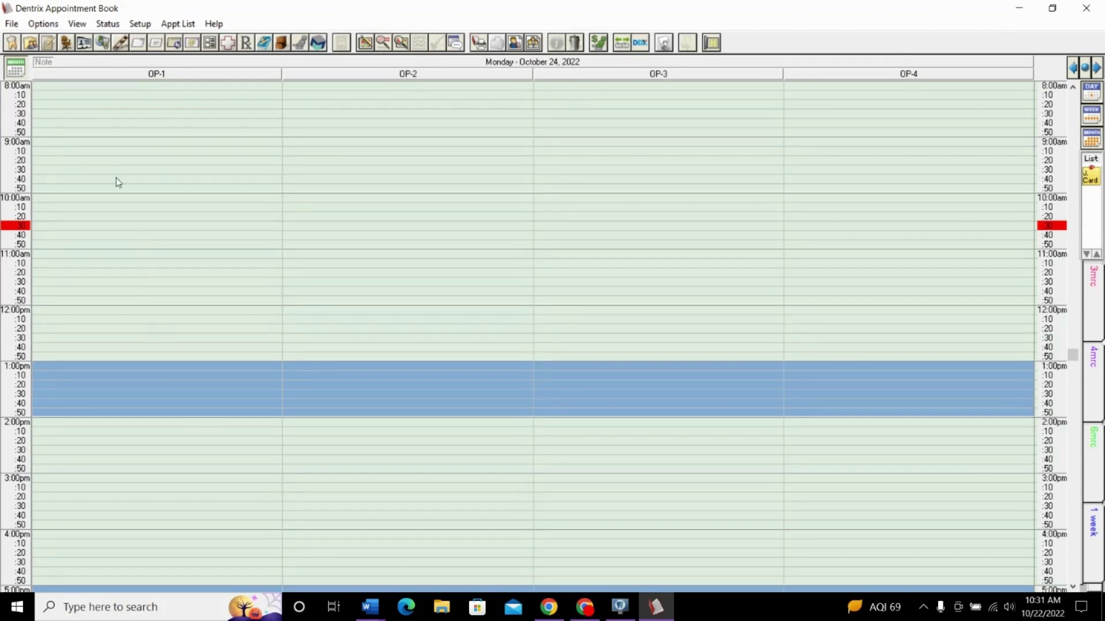
# Step: Open Practice Appointment Setup from the Setup menu and center the dialog over the schedule
pyautogui.click(138, 26)
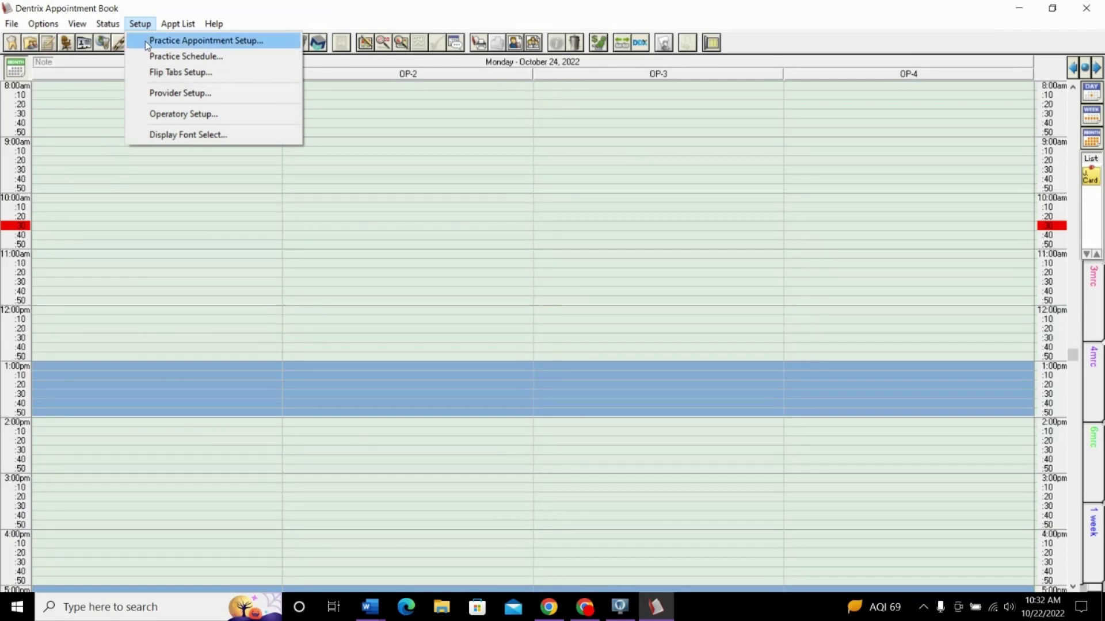
pyautogui.click(148, 45)
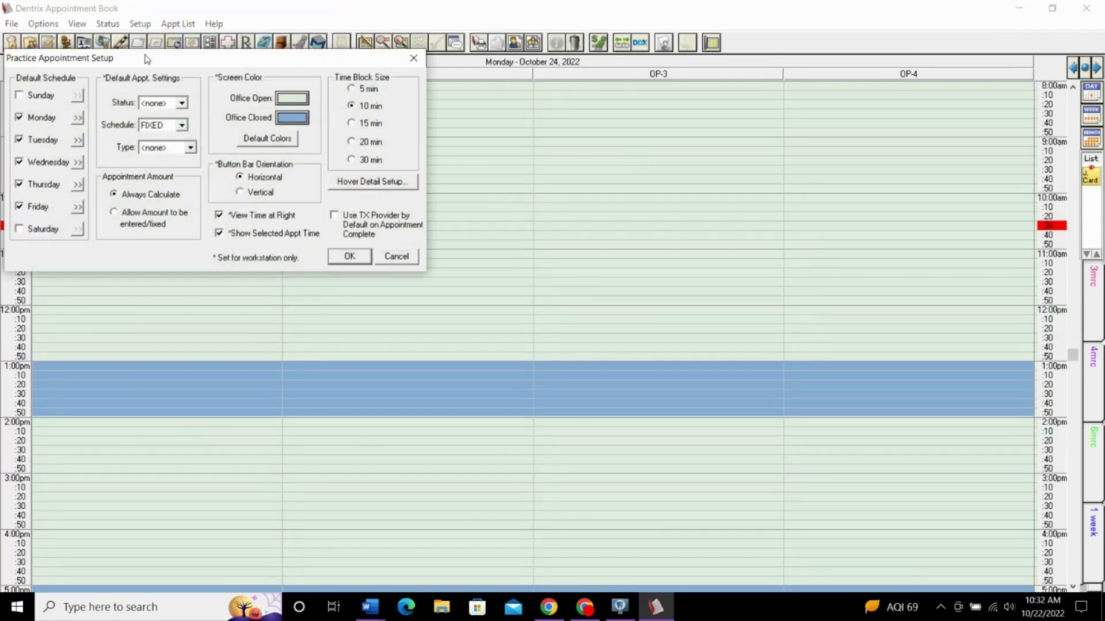
pyautogui.moveTo(146, 60); pyautogui.dragTo(375, 128)
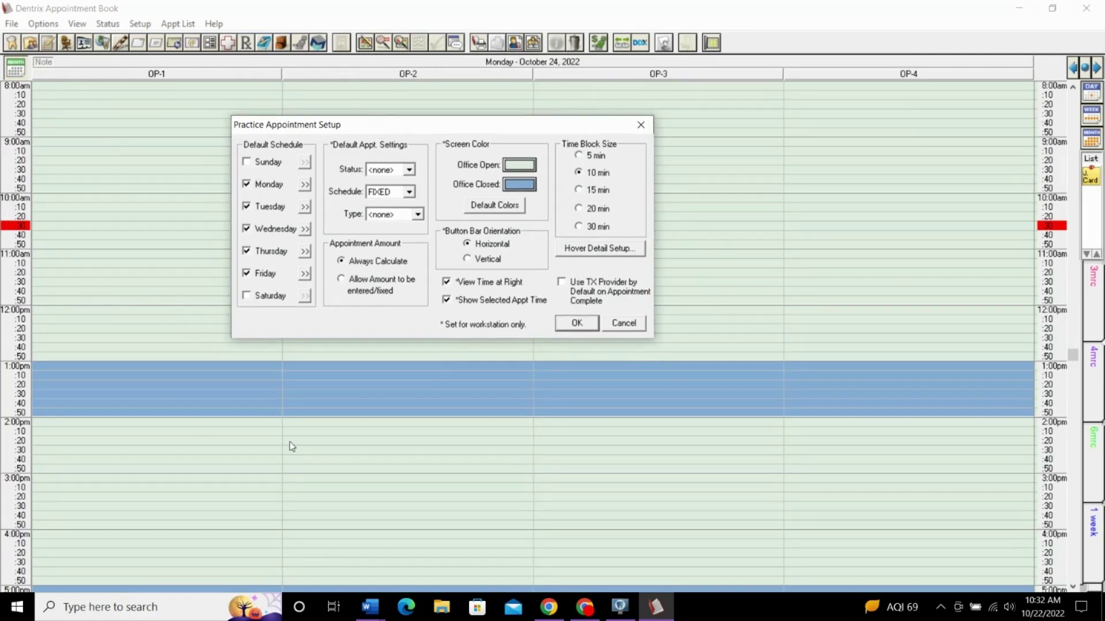
# Step: Review Monday's hours (8:00am–1:00pm, 2:00pm–5:00pm) and Tuesday's (9:00am–1:00pm, 2:00pm–6:00pm)
pyautogui.click(305, 185)
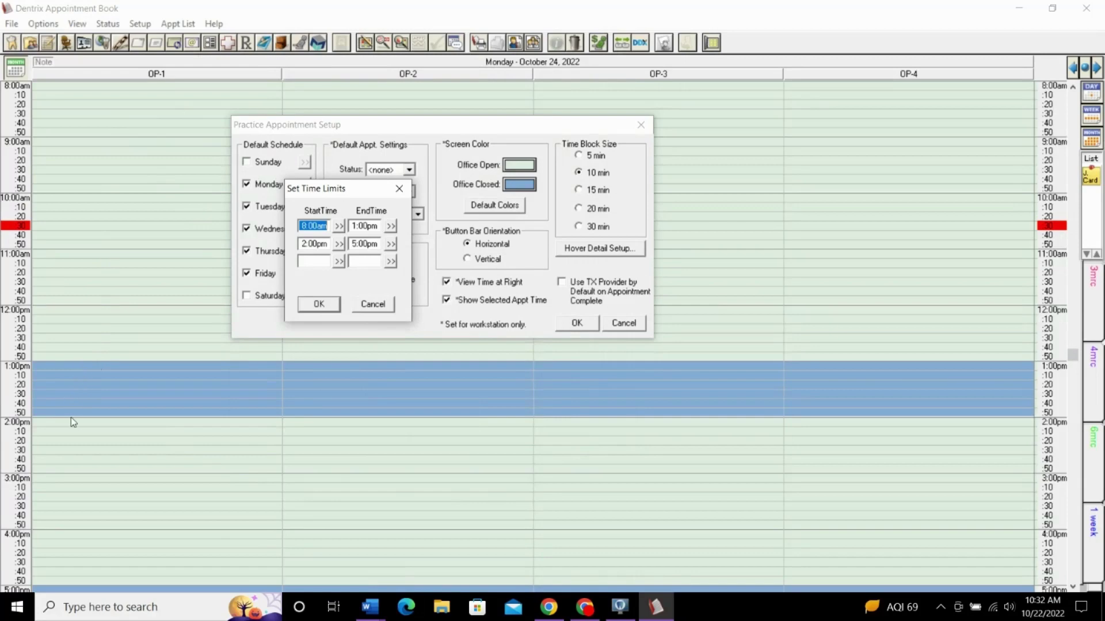
pyautogui.scroll(-2, 97, 539)
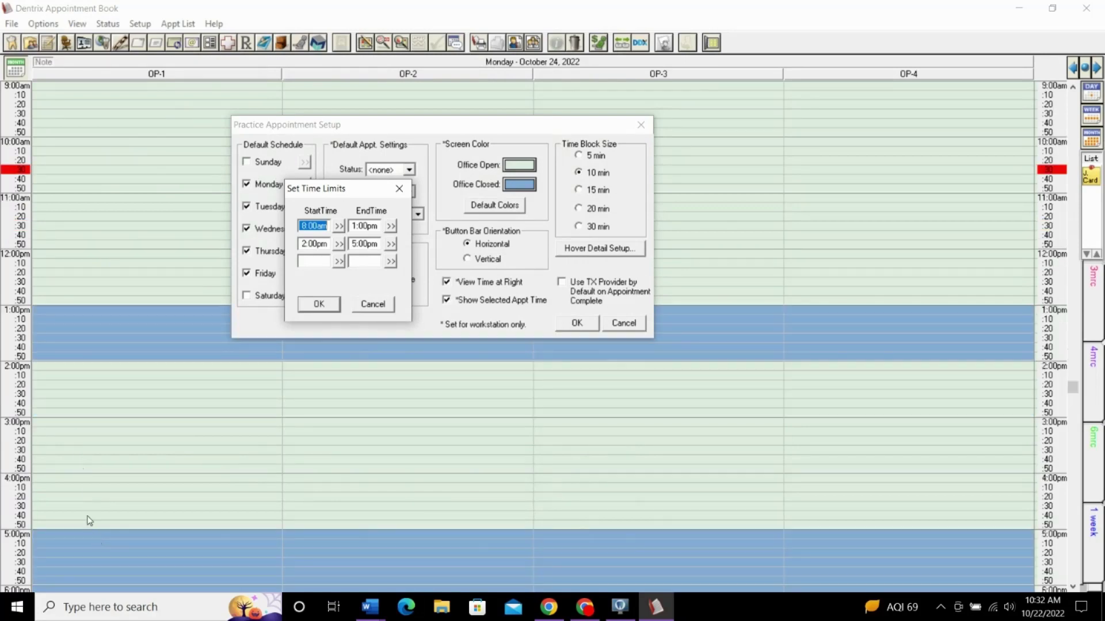
pyautogui.click(320, 305)
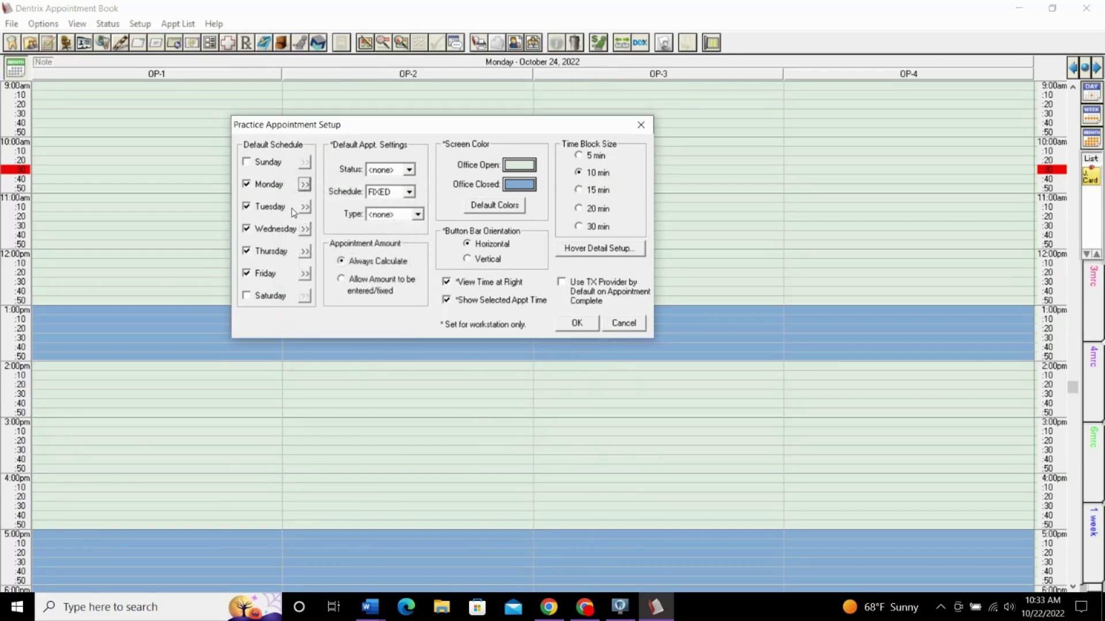
pyautogui.click(305, 207)
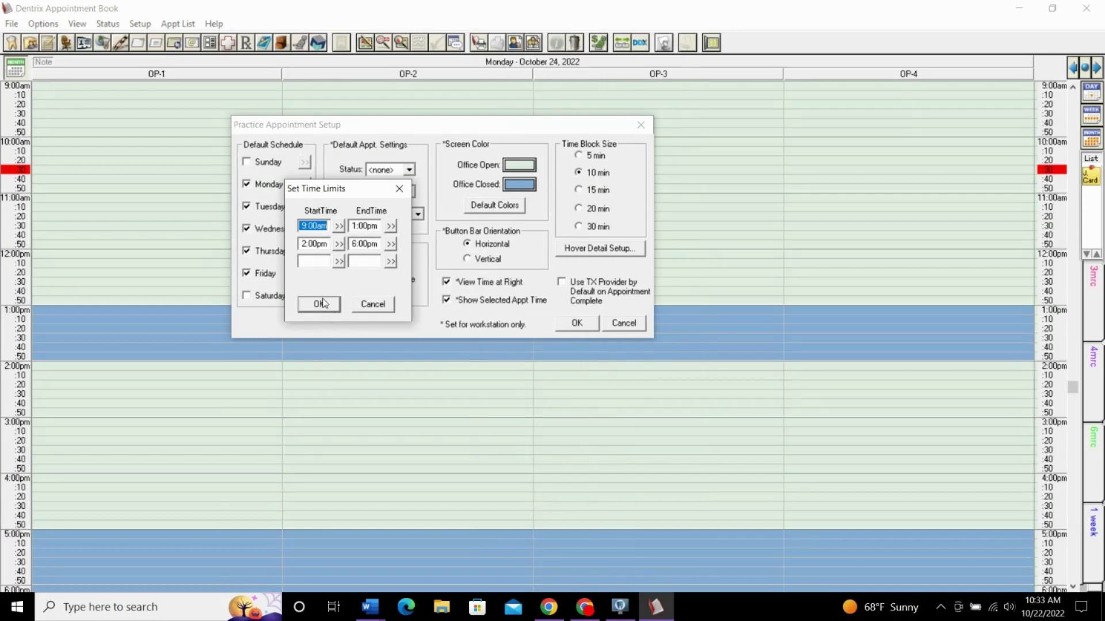
pyautogui.click(320, 305)
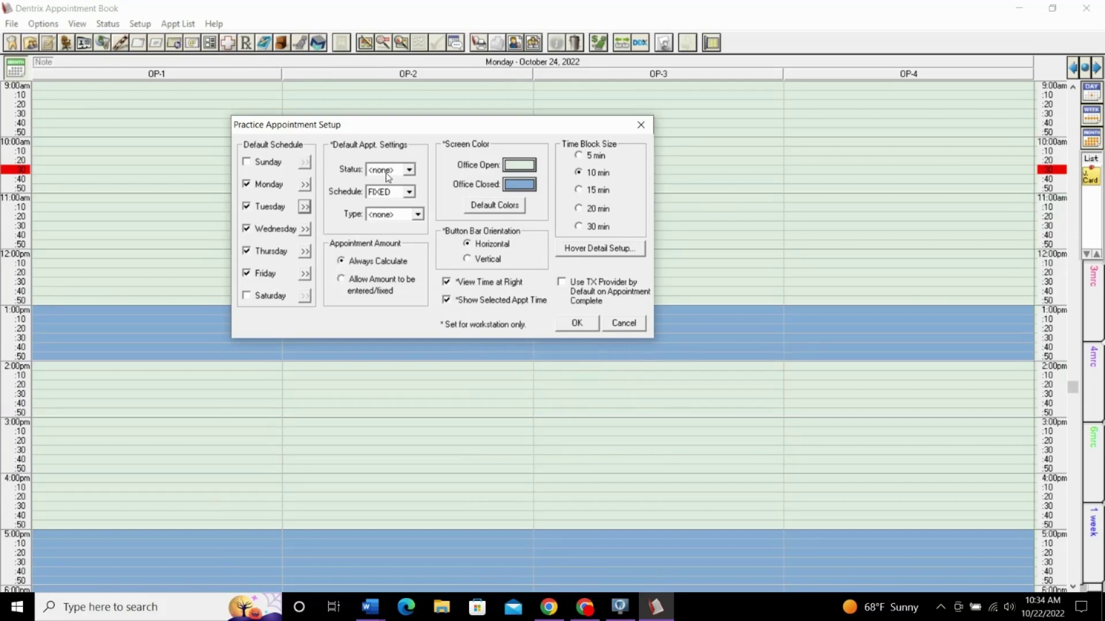
pyautogui.click(387, 174)
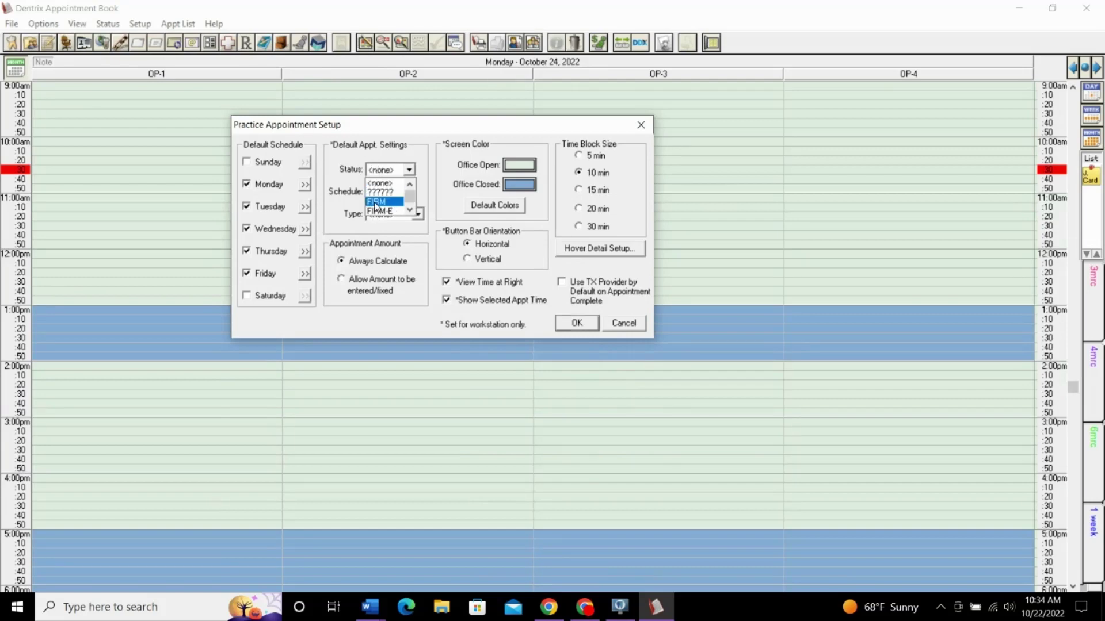
pyautogui.scroll(-1, 386, 211)
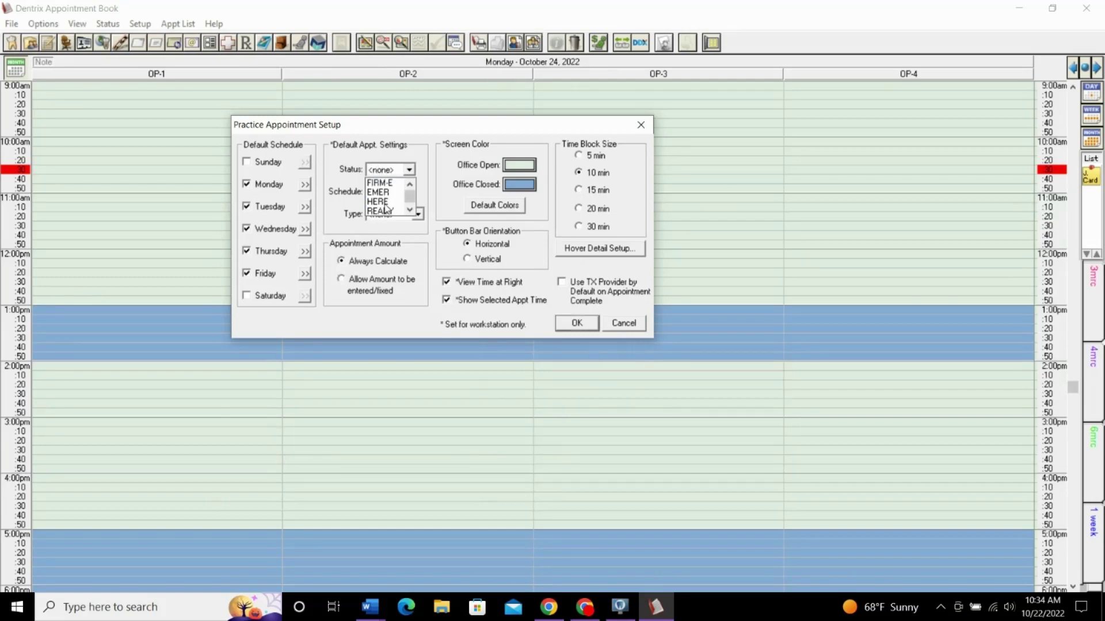
pyautogui.click(381, 172)
pyautogui.click(381, 193)
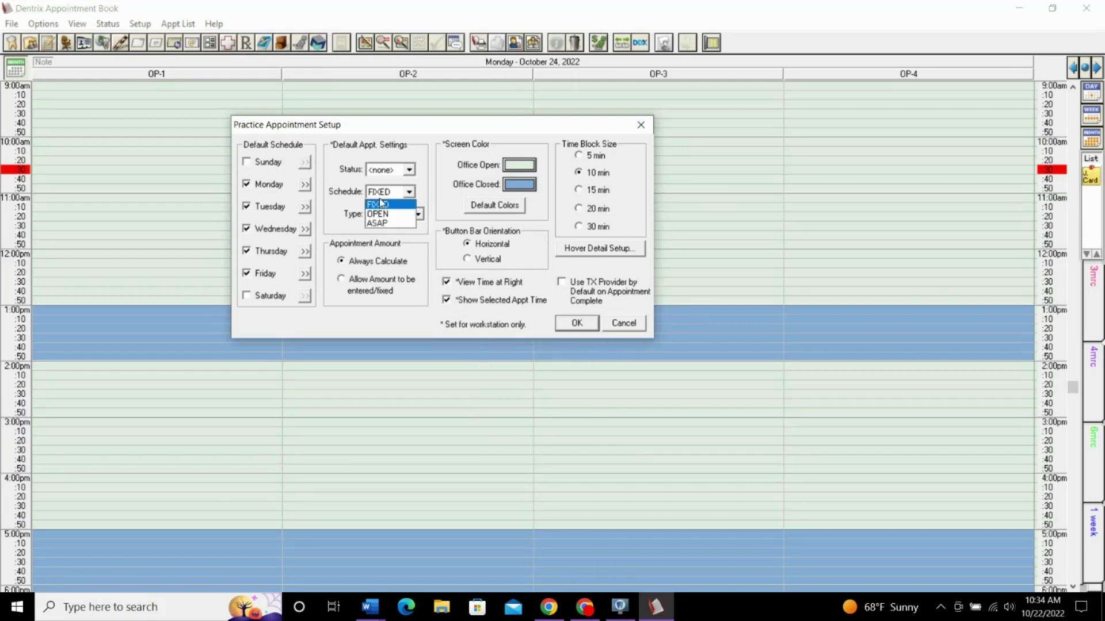
pyautogui.click(379, 204)
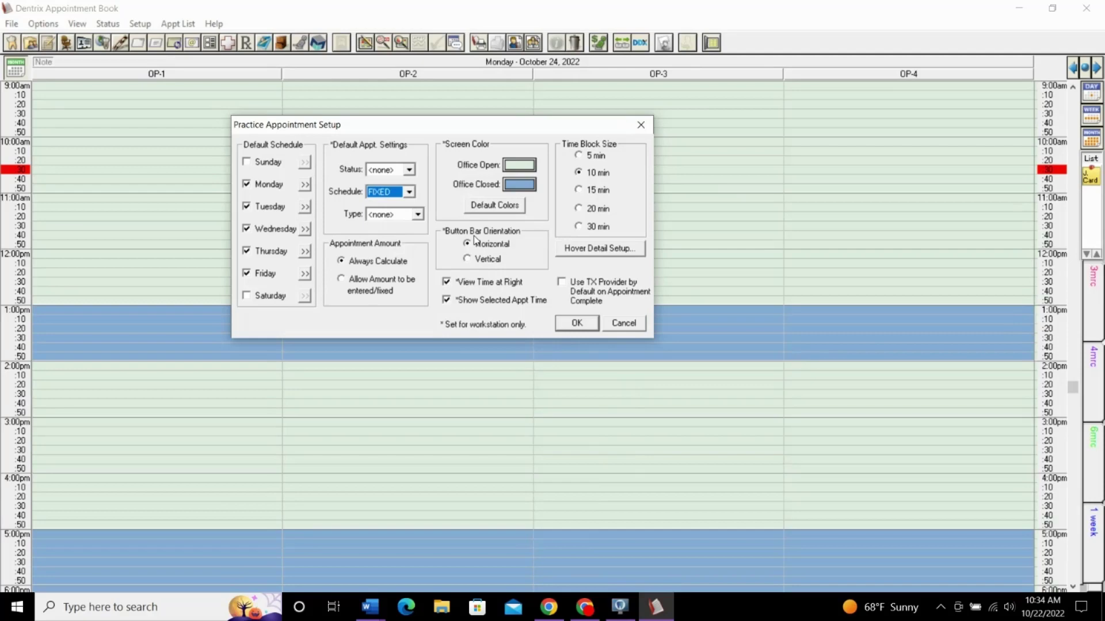
pyautogui.click(407, 215)
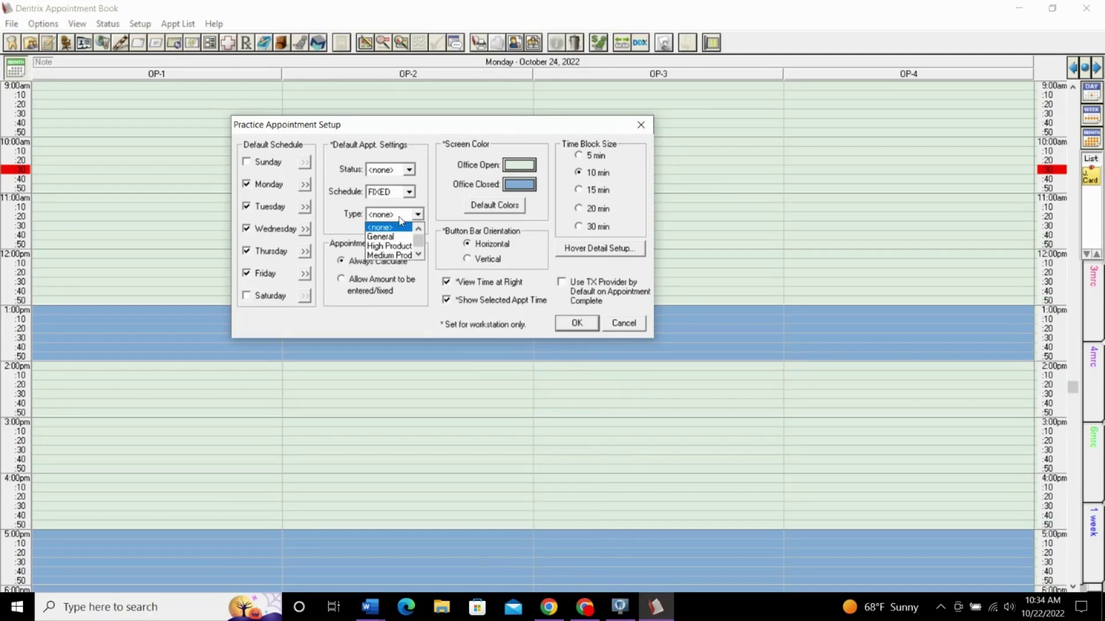
pyautogui.scroll(-1, 400, 253)
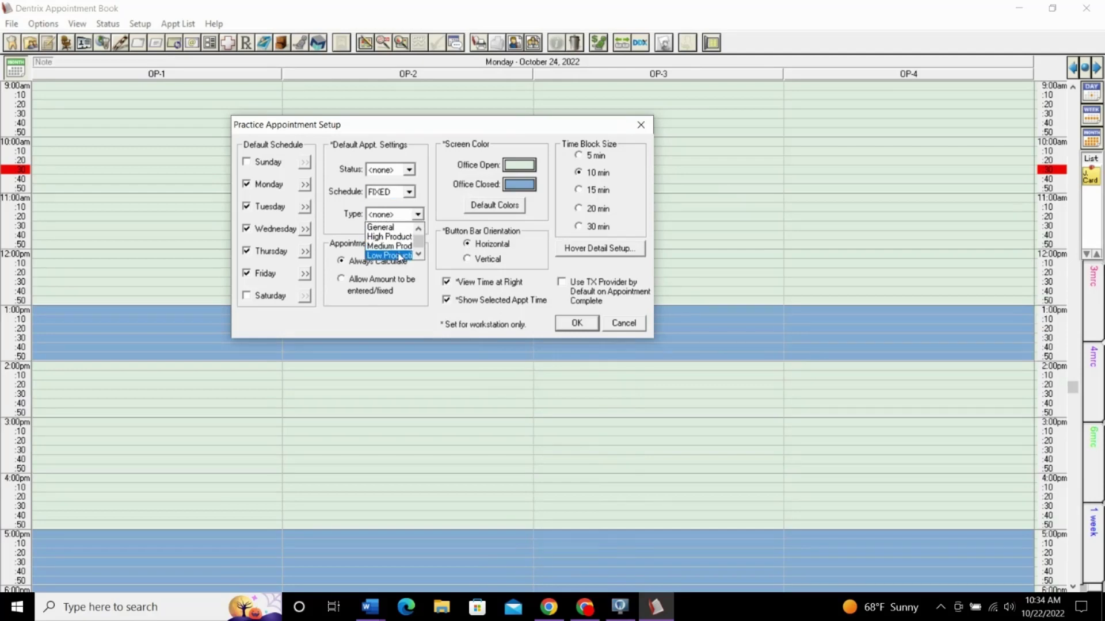
pyautogui.scroll(1, 399, 258)
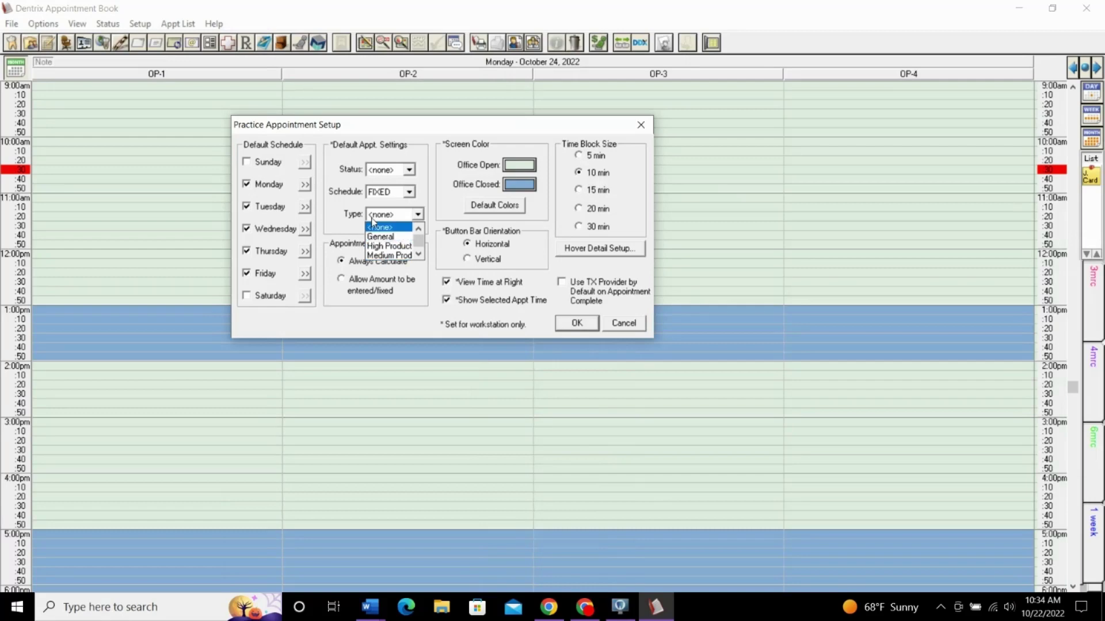
pyautogui.click(372, 221)
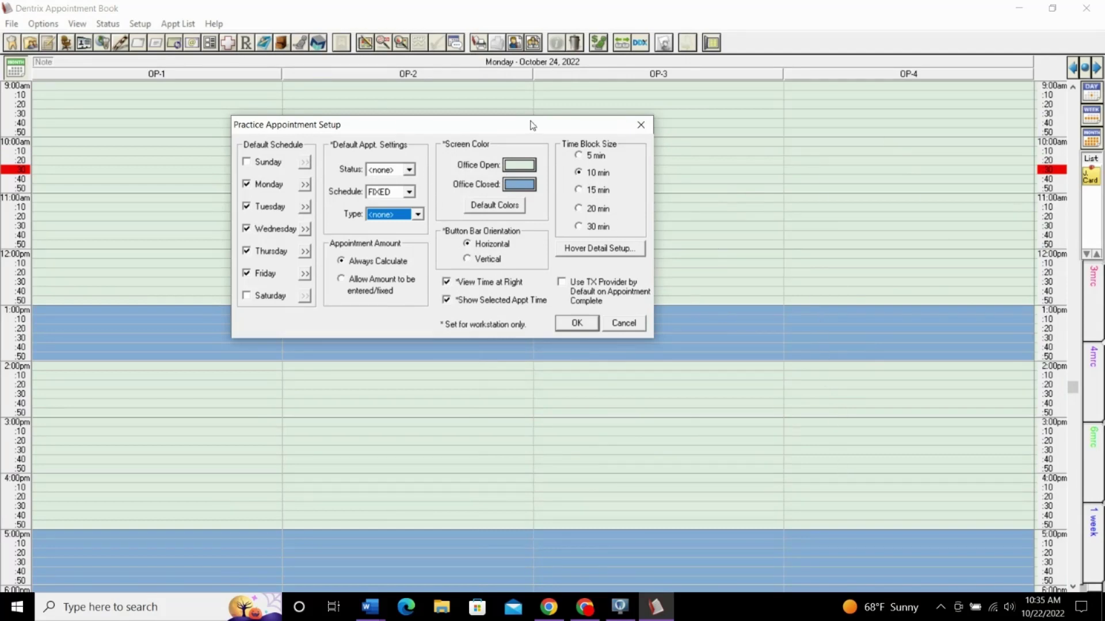
pyautogui.click(519, 165)
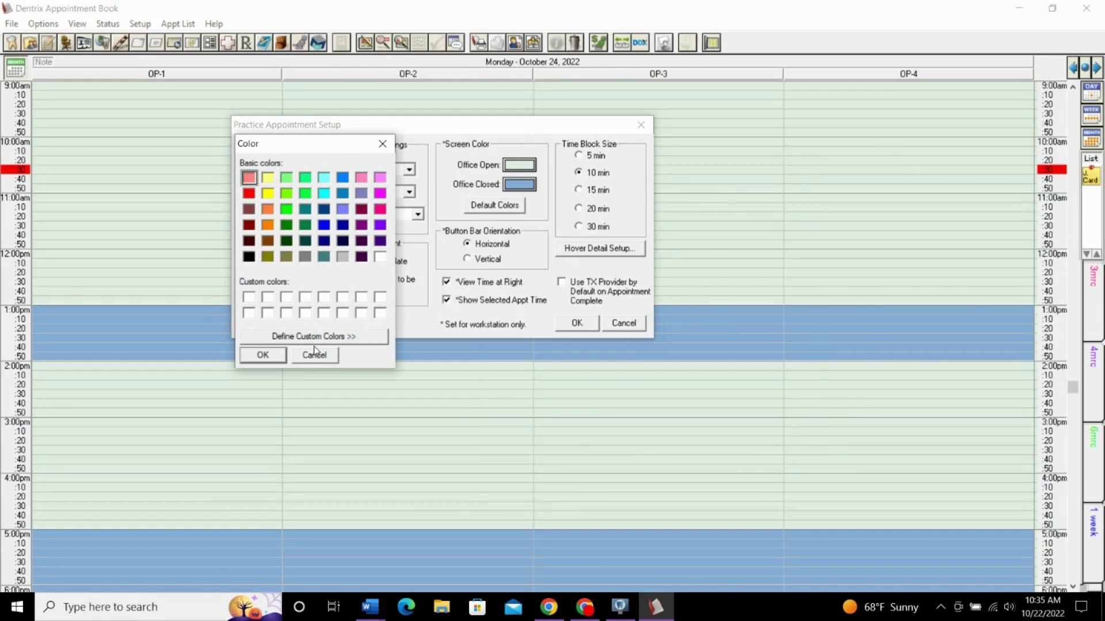
pyautogui.click(314, 355)
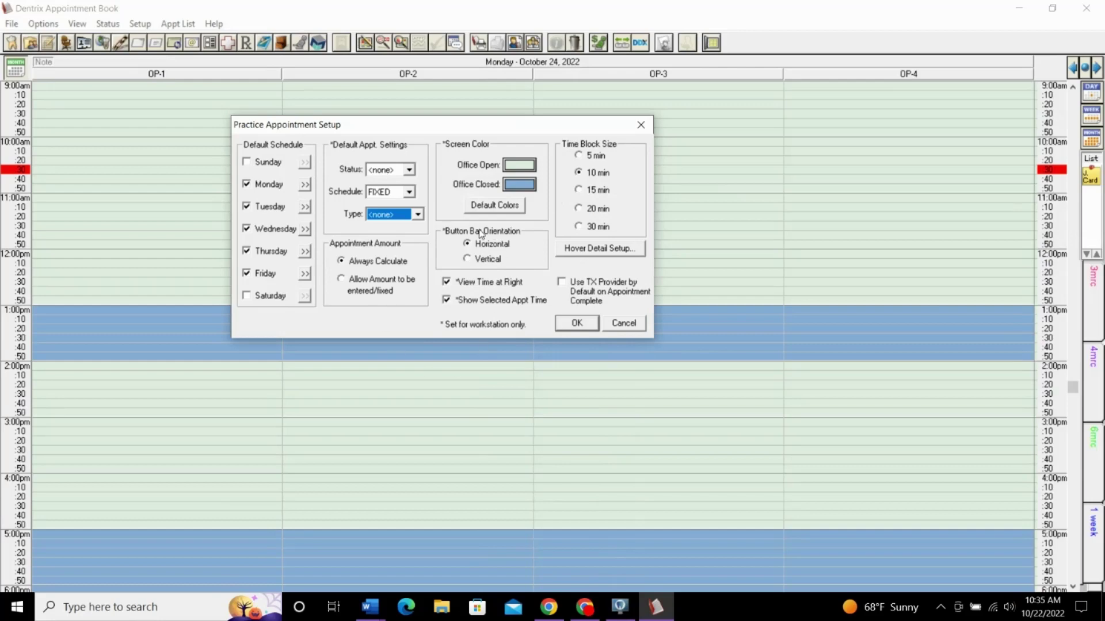
pyautogui.click(582, 252)
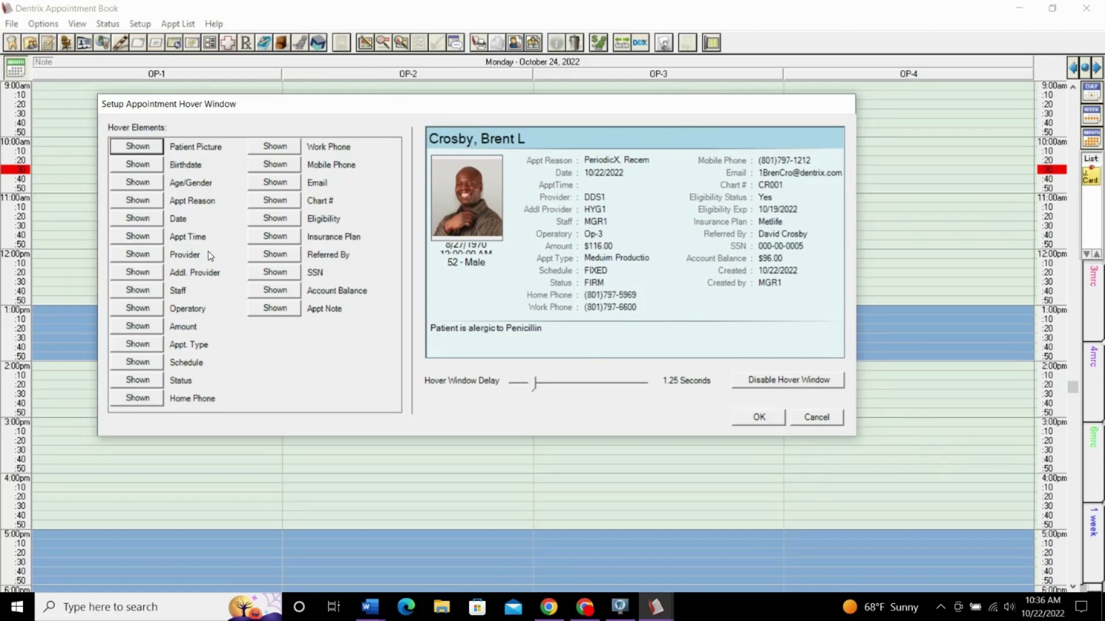
pyautogui.click(806, 416)
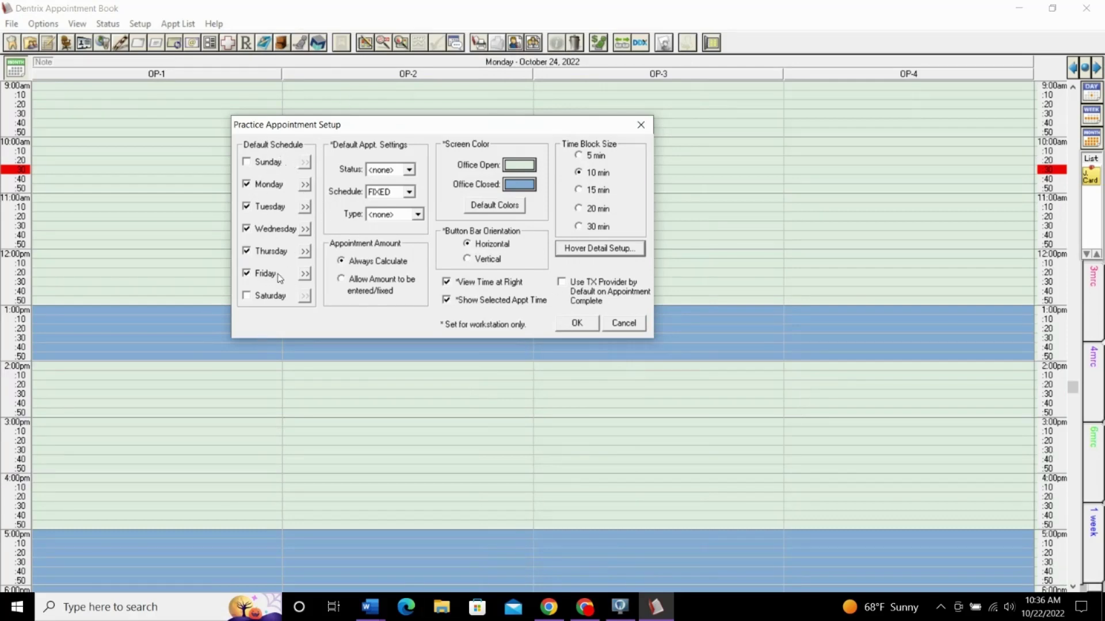
# Step: Save the practice appointment settings, returning to Monday, October 24's schedule
pyautogui.click(570, 327)
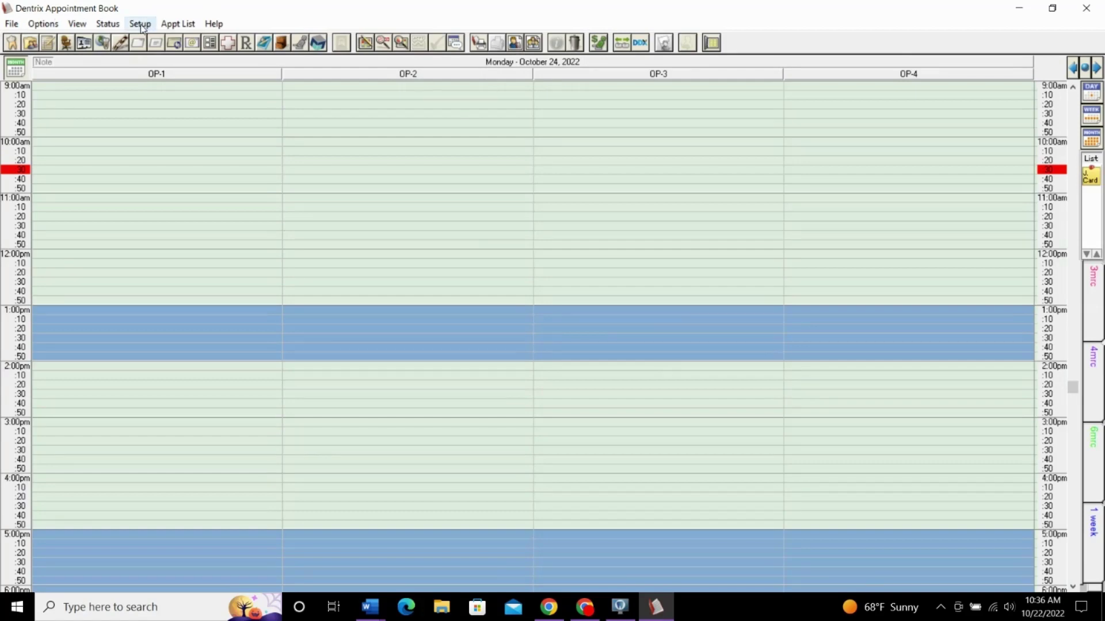
# Step: Open Provider Setup, listing providers DDS1, DDS2, DDS3, ENDO, HYG1, ORTH and PEDO
pyautogui.click(140, 24)
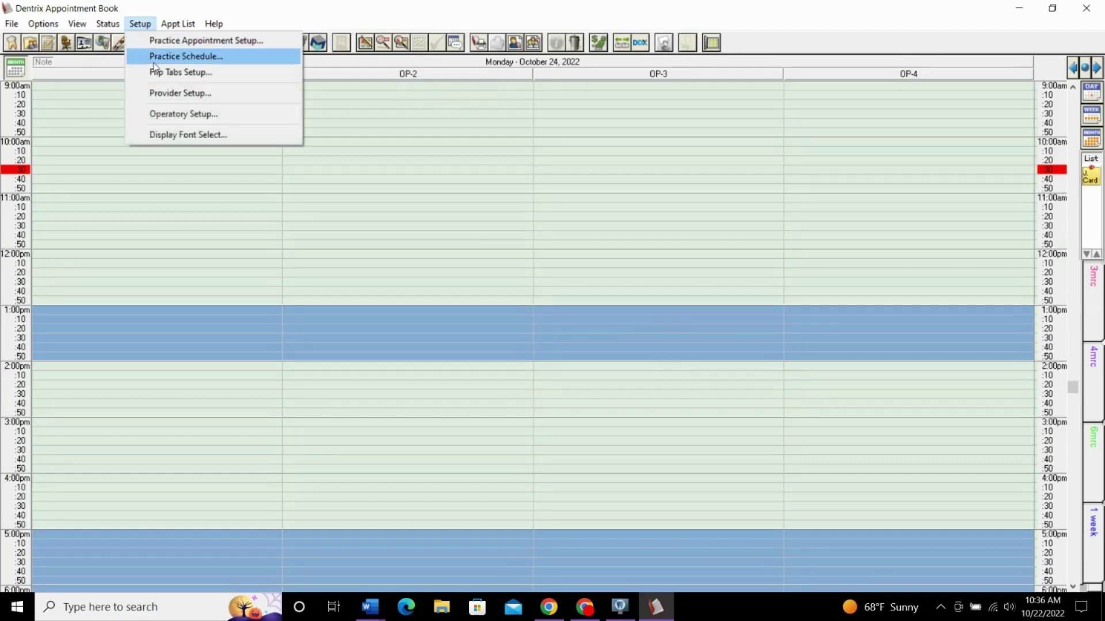
pyautogui.click(170, 94)
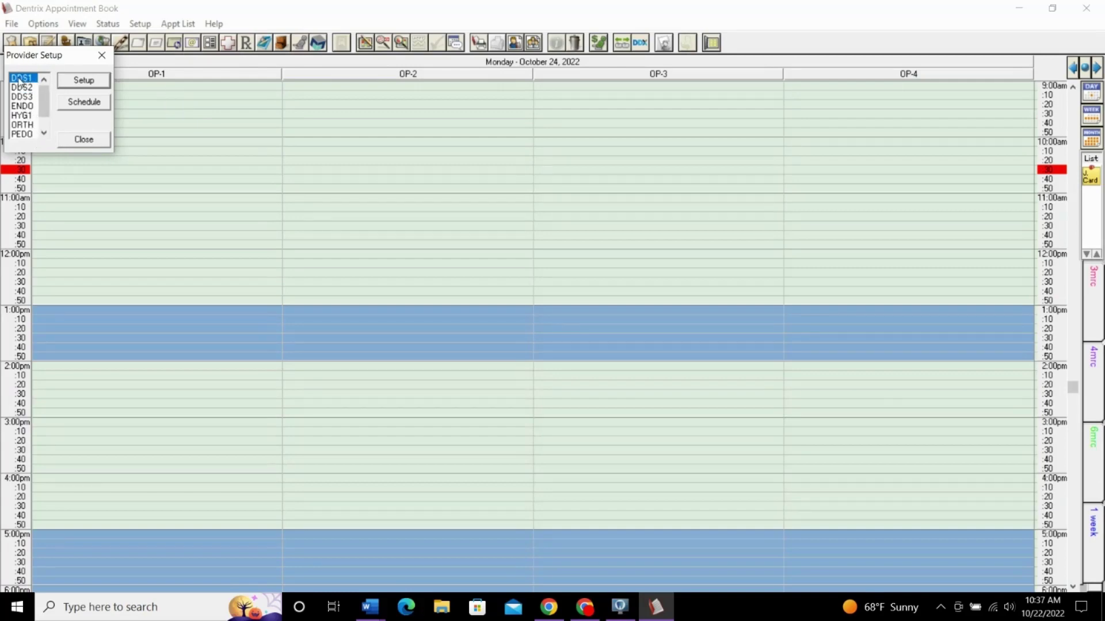
# Step: Uncheck Friday in DDS1's provider schedule, leaving Tuesday–Thursday as working days
pyautogui.click(84, 80)
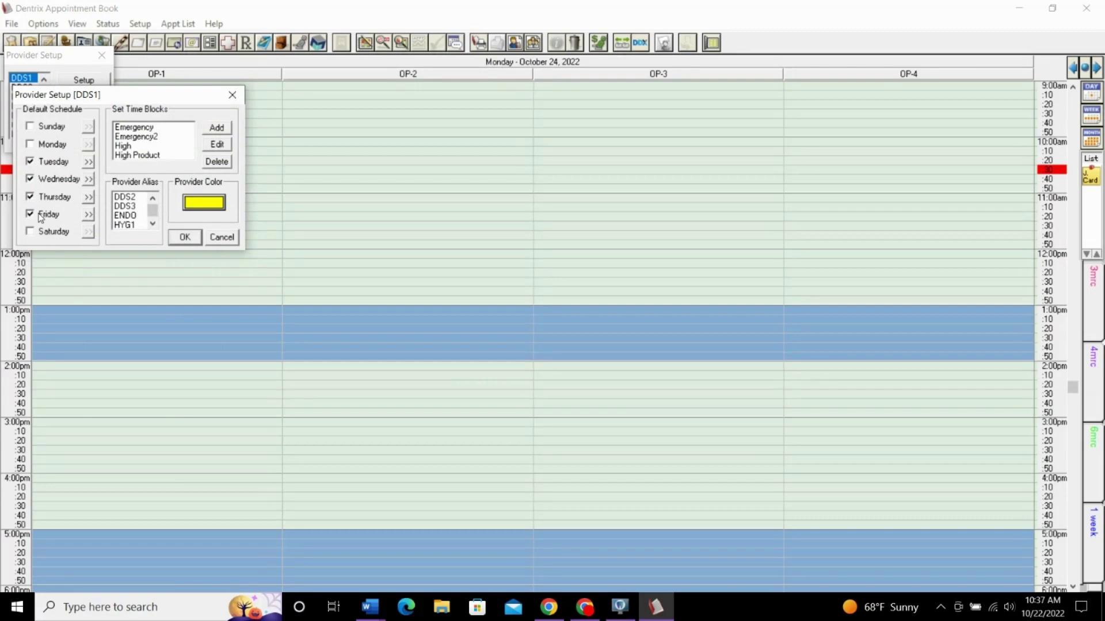
pyautogui.click(87, 162)
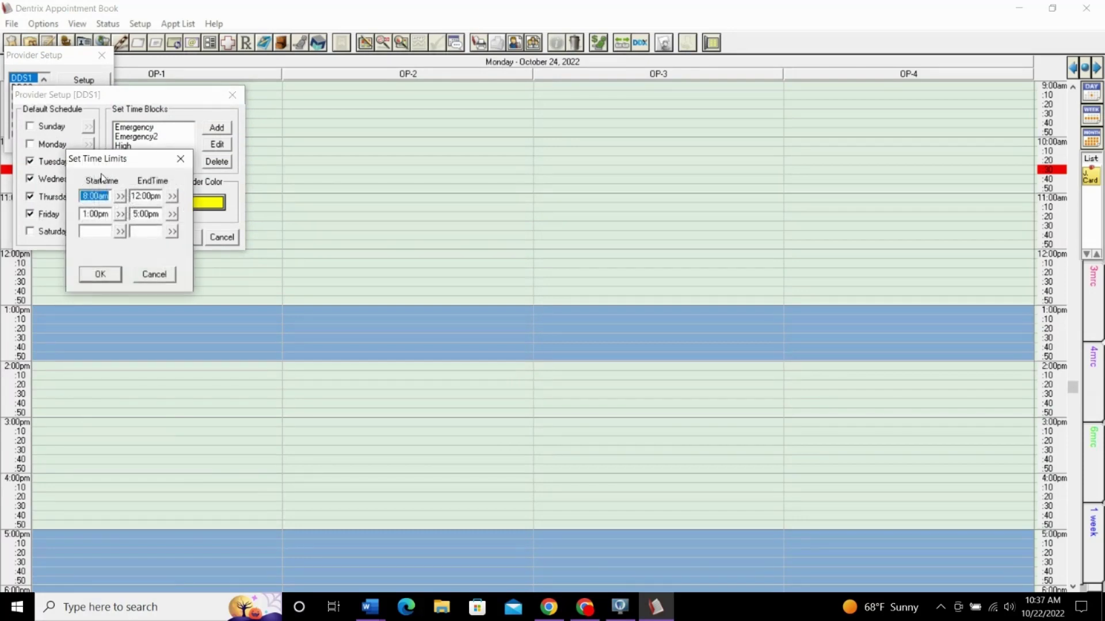
pyautogui.click(139, 276)
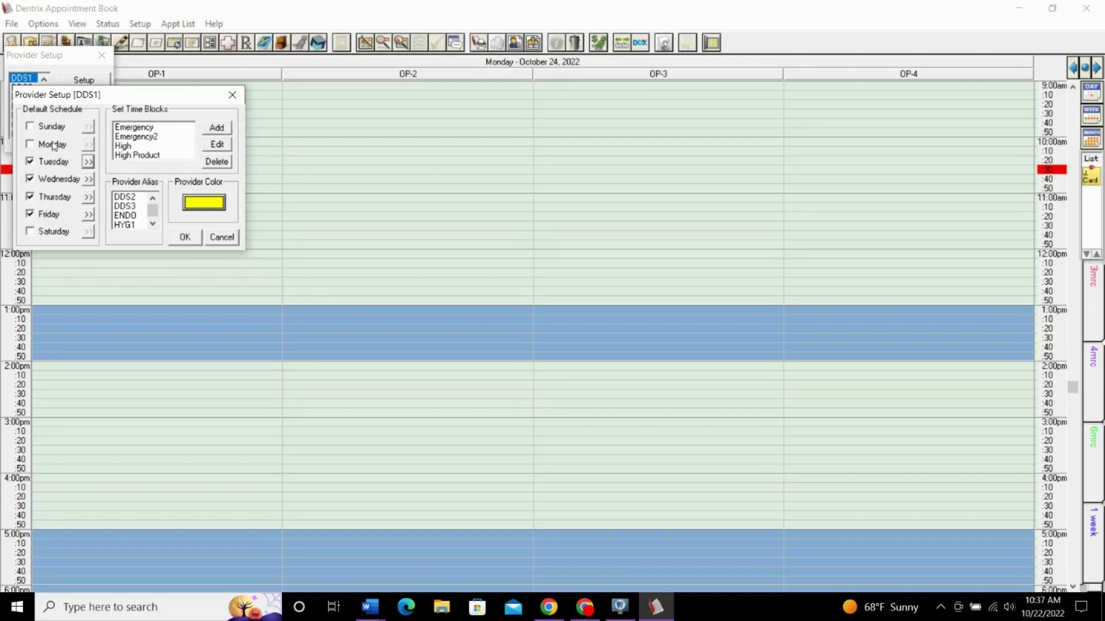
pyautogui.click(30, 214)
pyautogui.click(184, 238)
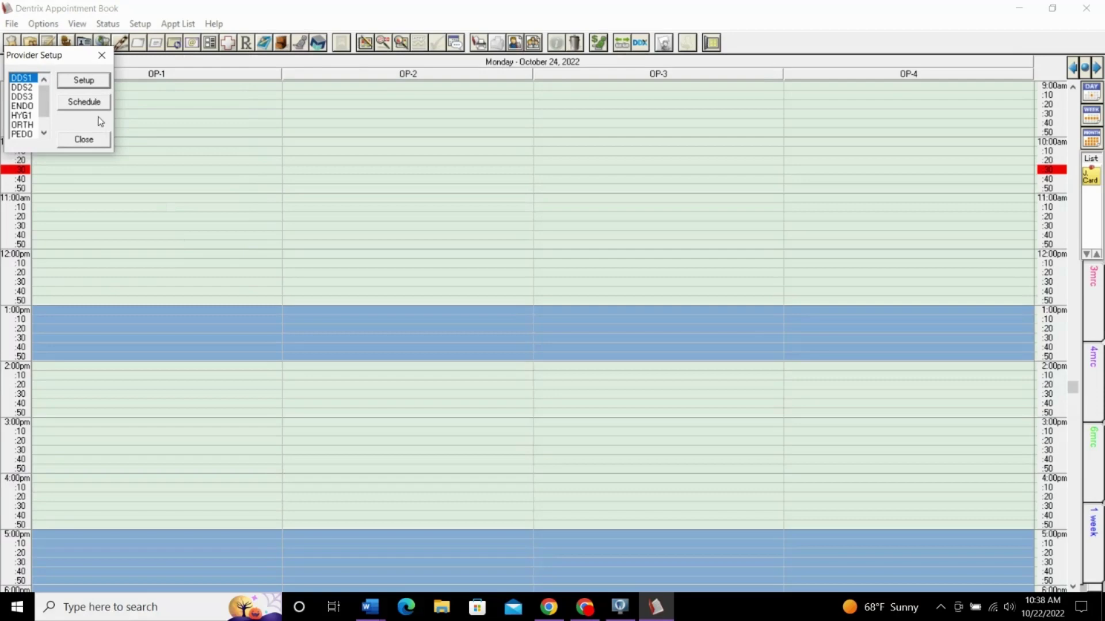
# Step: Close Provider Setup and scroll Monday's appointment grid back up to 8:00am
pyautogui.click(83, 139)
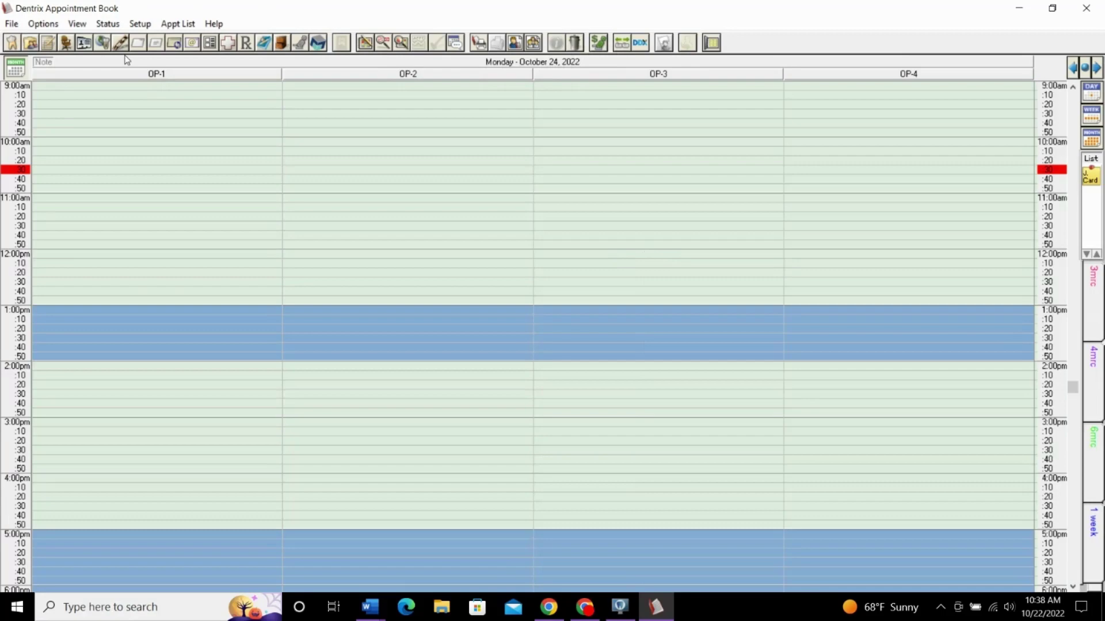
pyautogui.scroll(2, 157, 374)
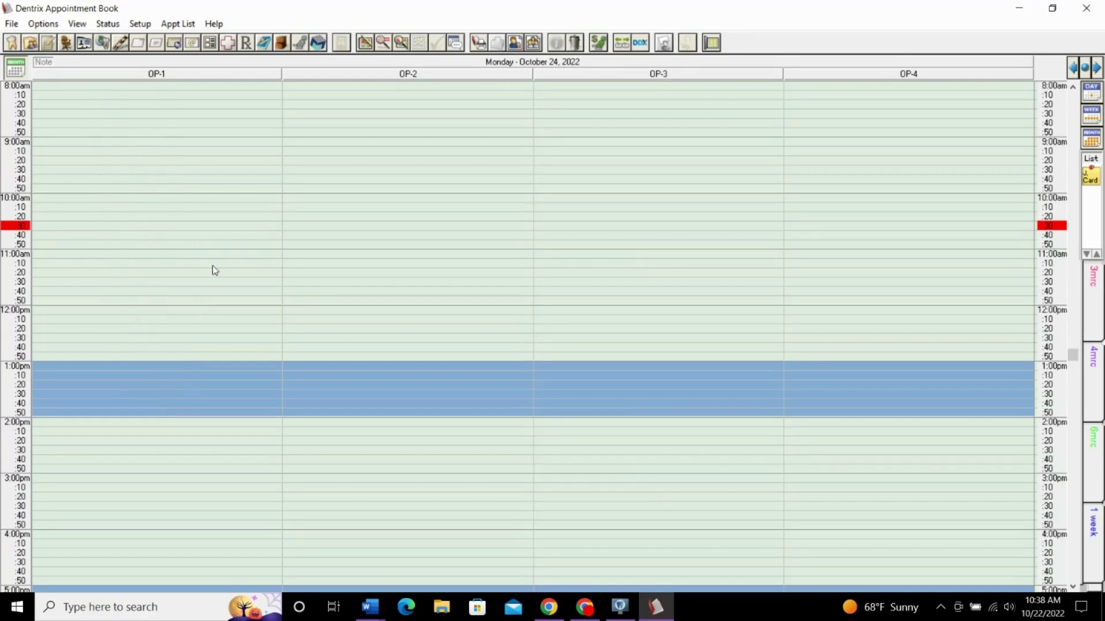
# Step: Remove Monday from OP-1's default schedule in Operatory Setup, blocking its Monday column
pyautogui.click(138, 23)
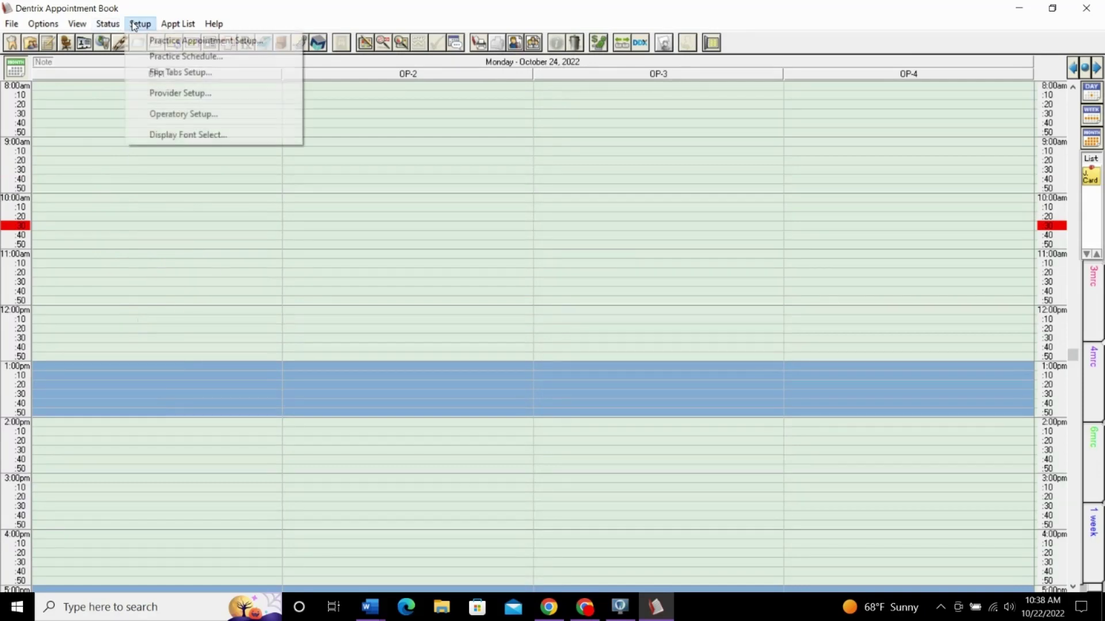
pyautogui.click(167, 113)
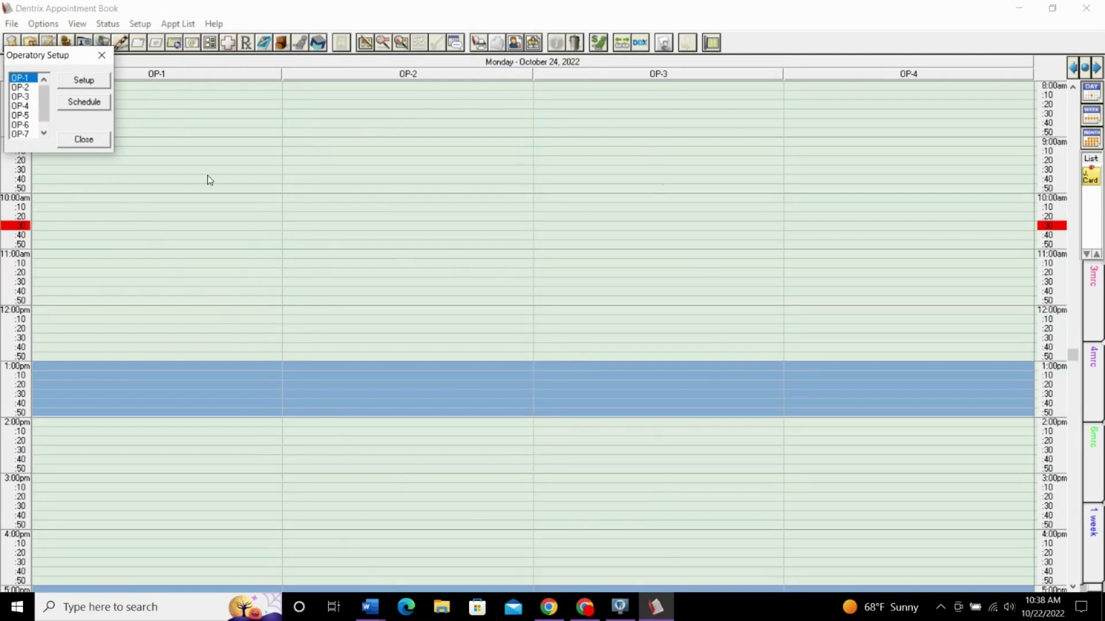
pyautogui.click(76, 82)
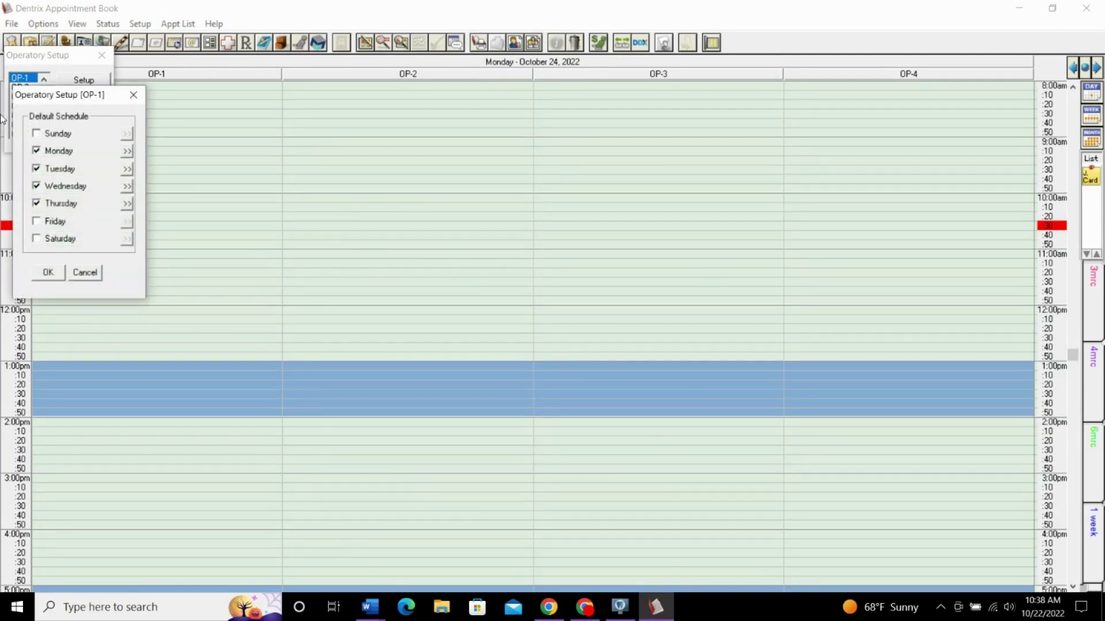
pyautogui.click(37, 152)
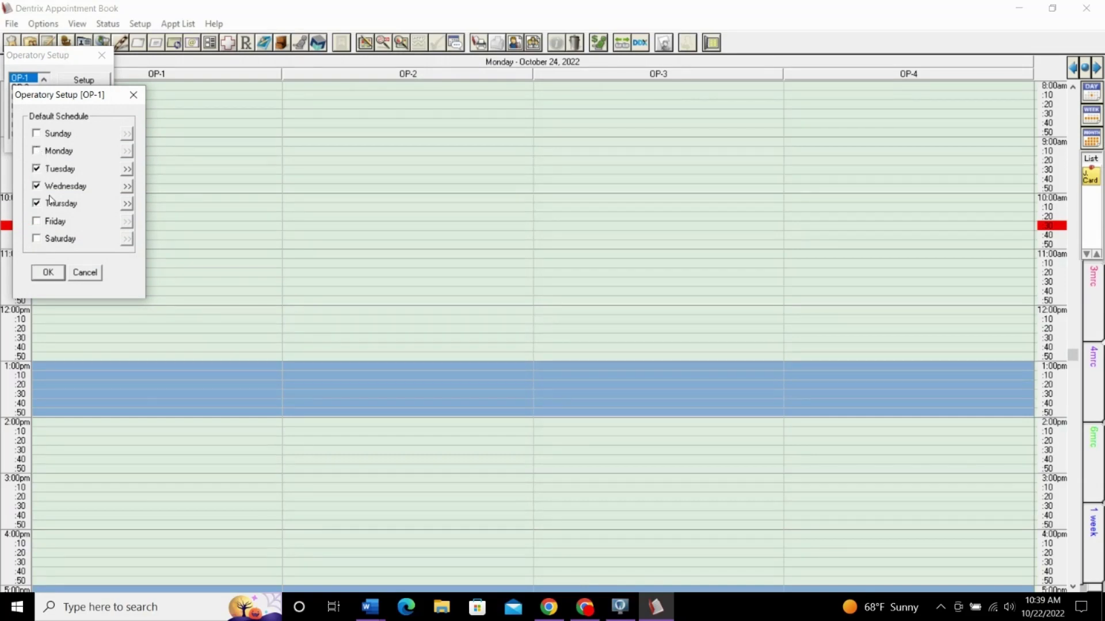
pyautogui.click(57, 271)
pyautogui.click(71, 142)
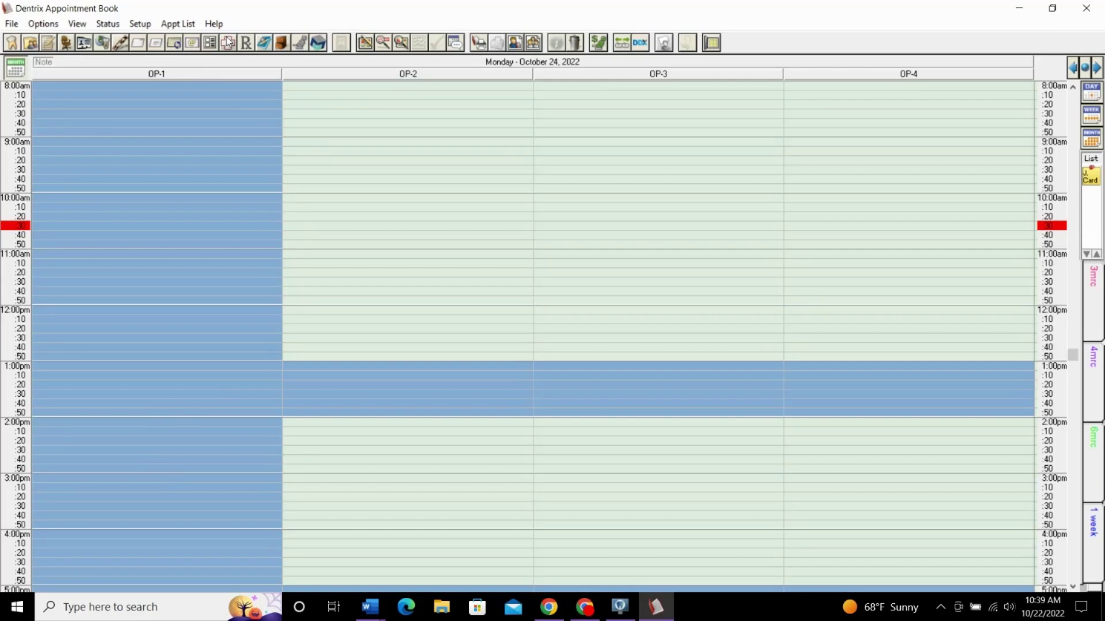
# Step: Reopen Operatory Setup and review OP-1's Tuesday–Thursday schedule without changes
pyautogui.click(152, 24)
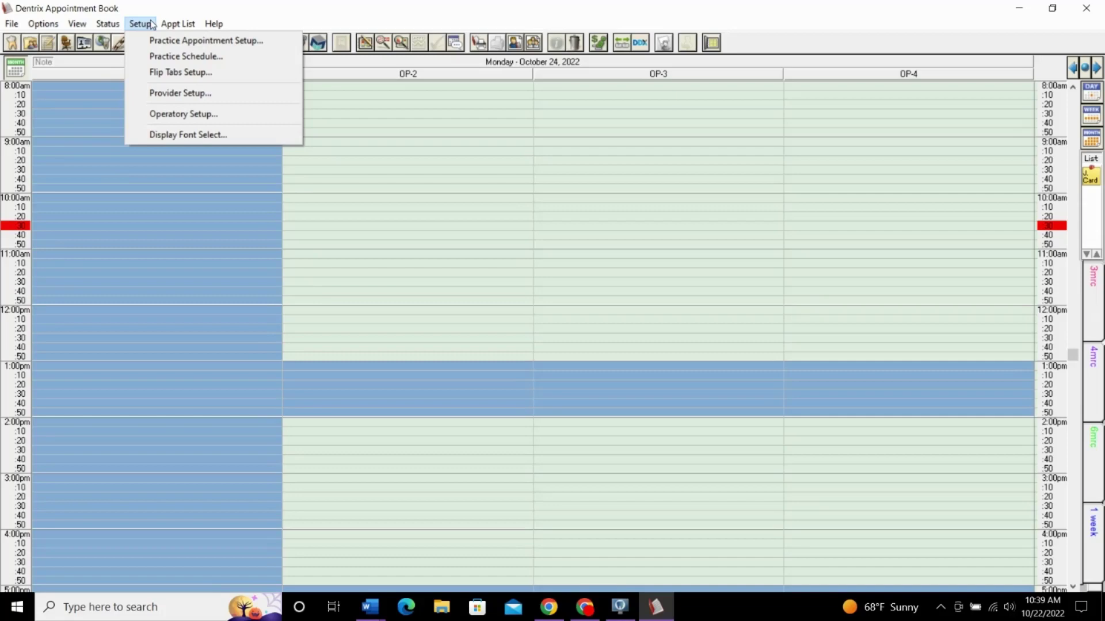
pyautogui.click(147, 24)
pyautogui.click(140, 25)
pyautogui.click(162, 114)
pyautogui.click(68, 82)
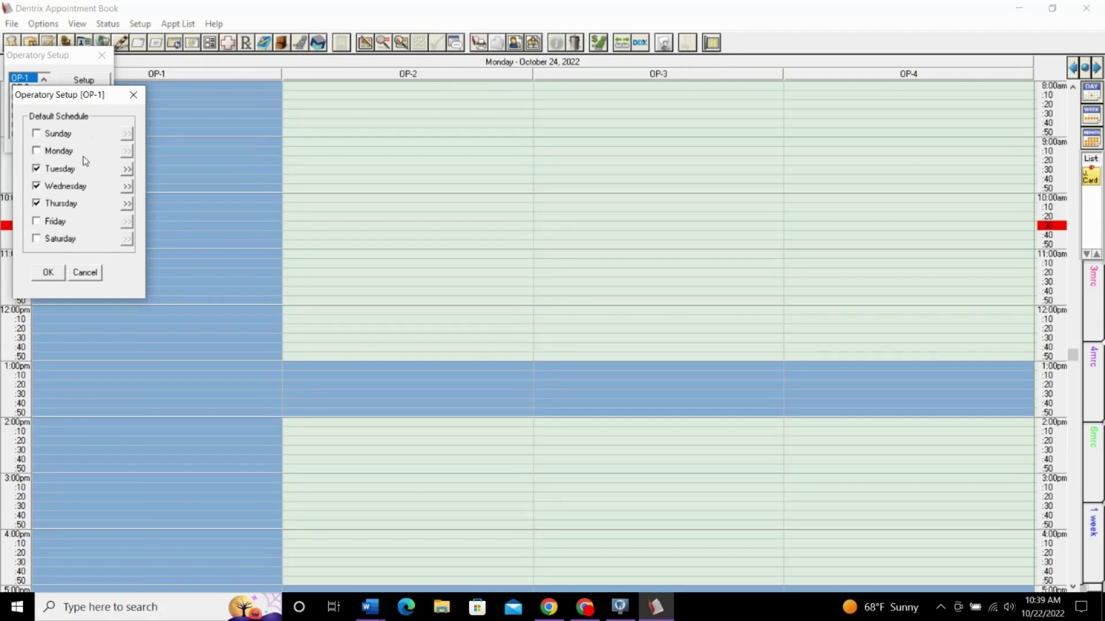
pyautogui.click(85, 272)
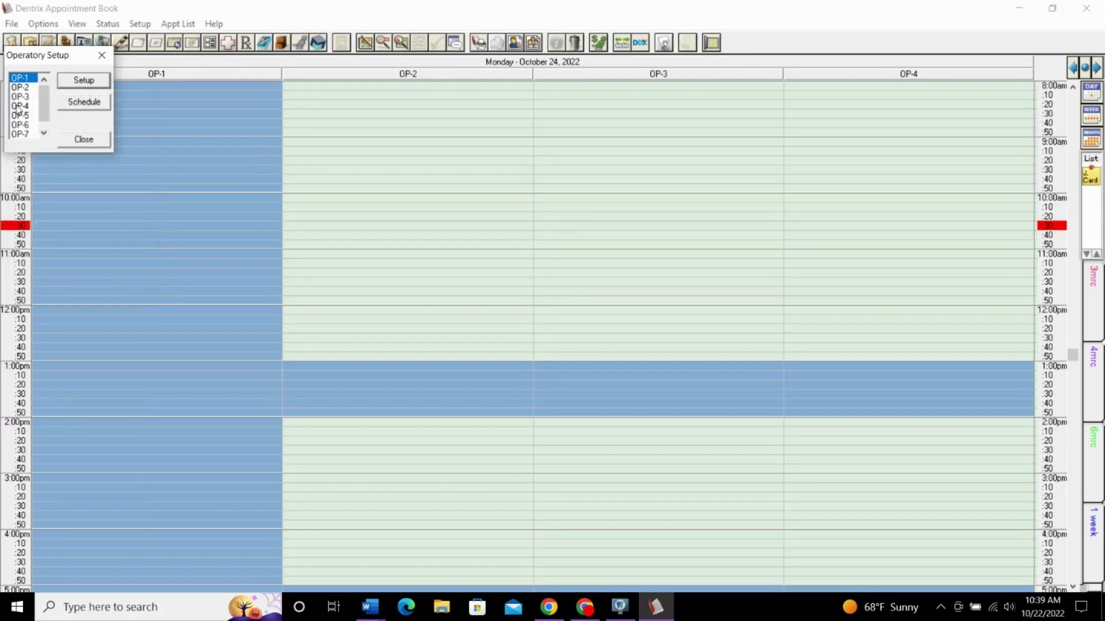
# Step: Change OP-2's first Monday start time from 8:00am to 9:00am and save
pyautogui.click(23, 87)
pyautogui.click(82, 80)
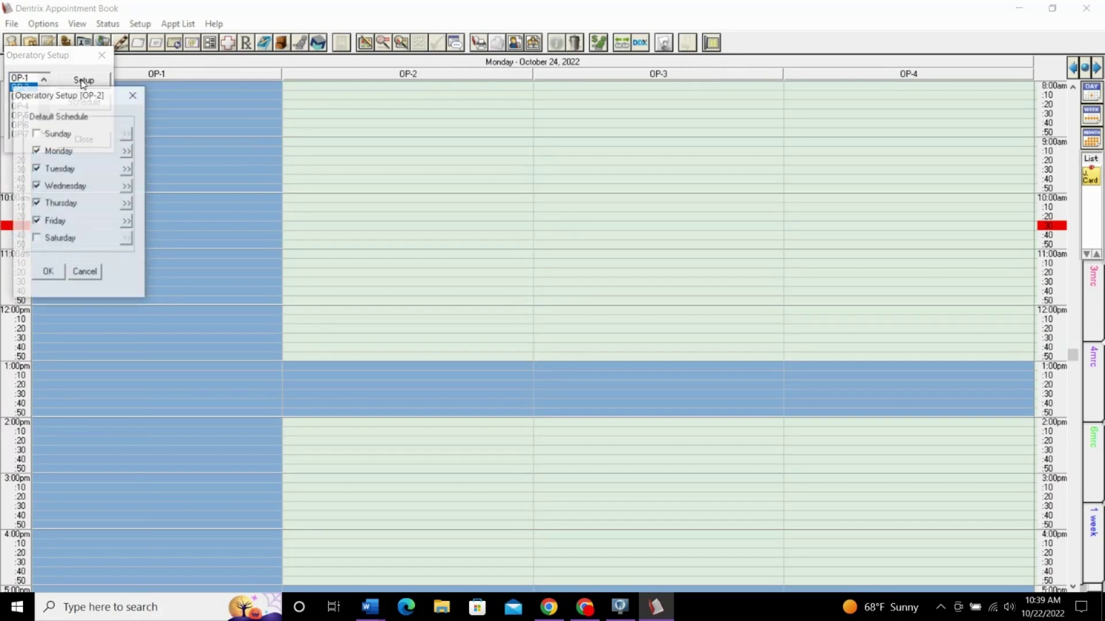
pyautogui.click(126, 152)
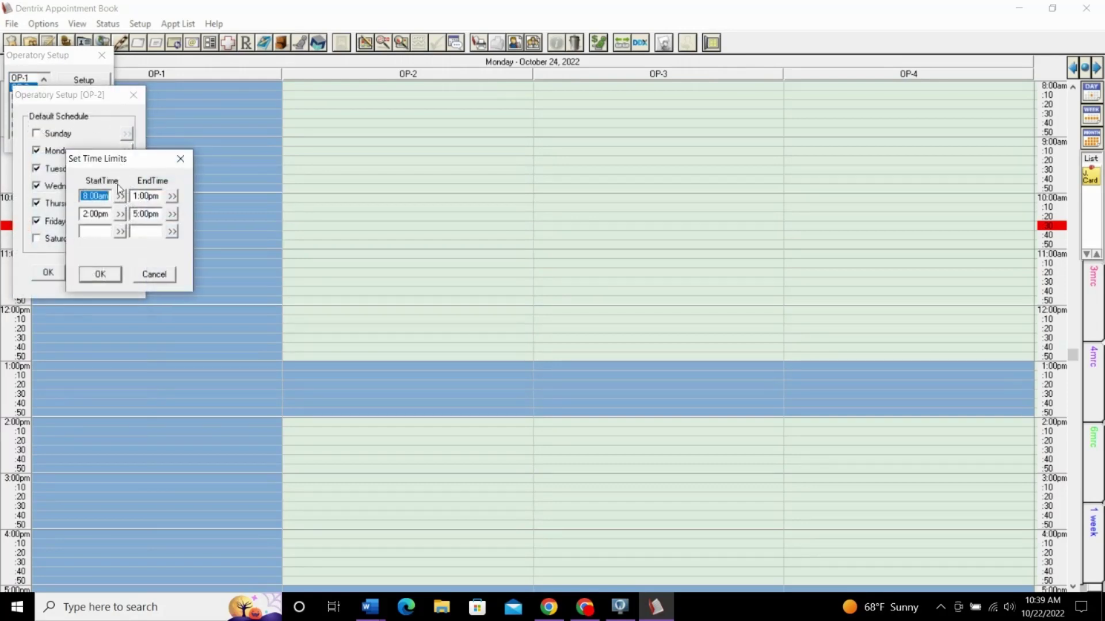
pyautogui.click(84, 197)
pyautogui.press('BackSpace')
pyautogui.write('9')
pyautogui.click(113, 275)
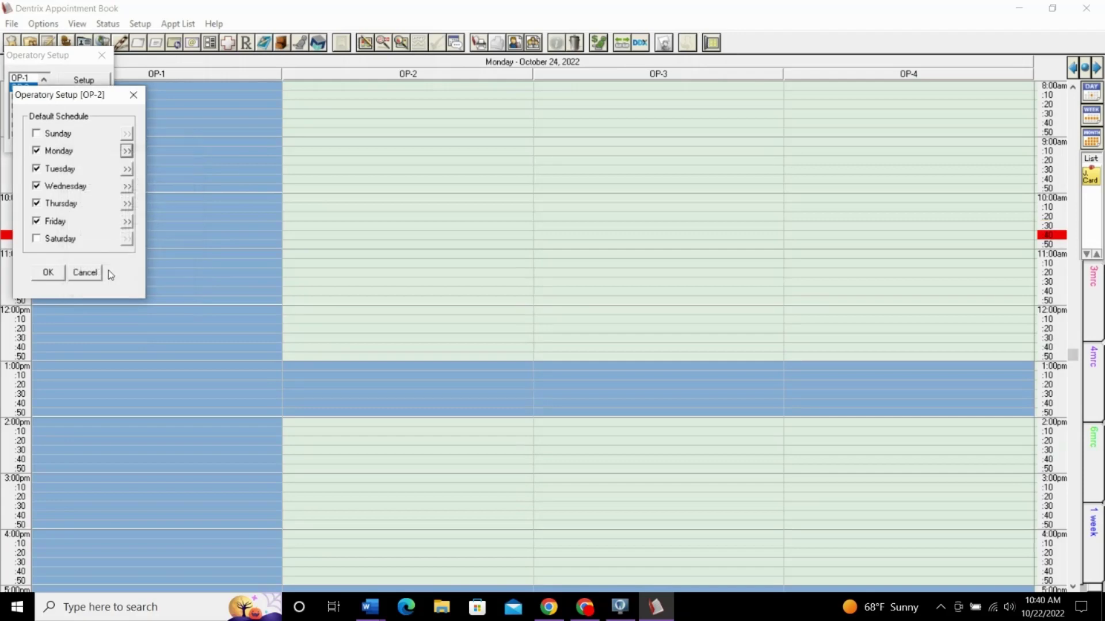
pyautogui.click(46, 273)
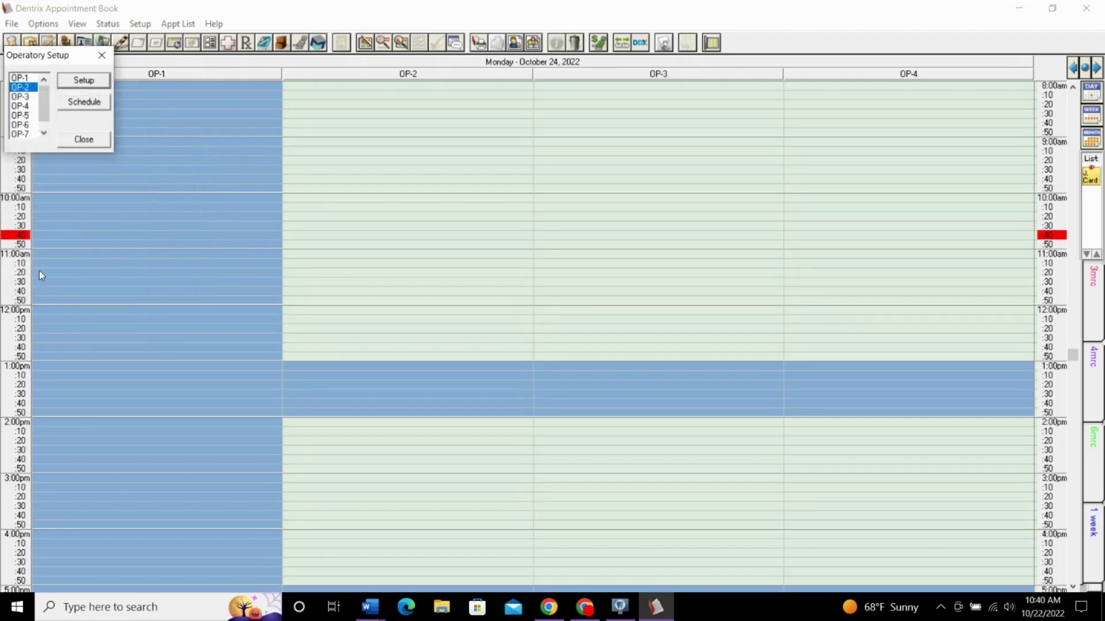
# Step: Close the operatory setup list, then check the blocked hours on October 25 and 26 before returning to Tuesday, October 25
pyautogui.click(91, 145)
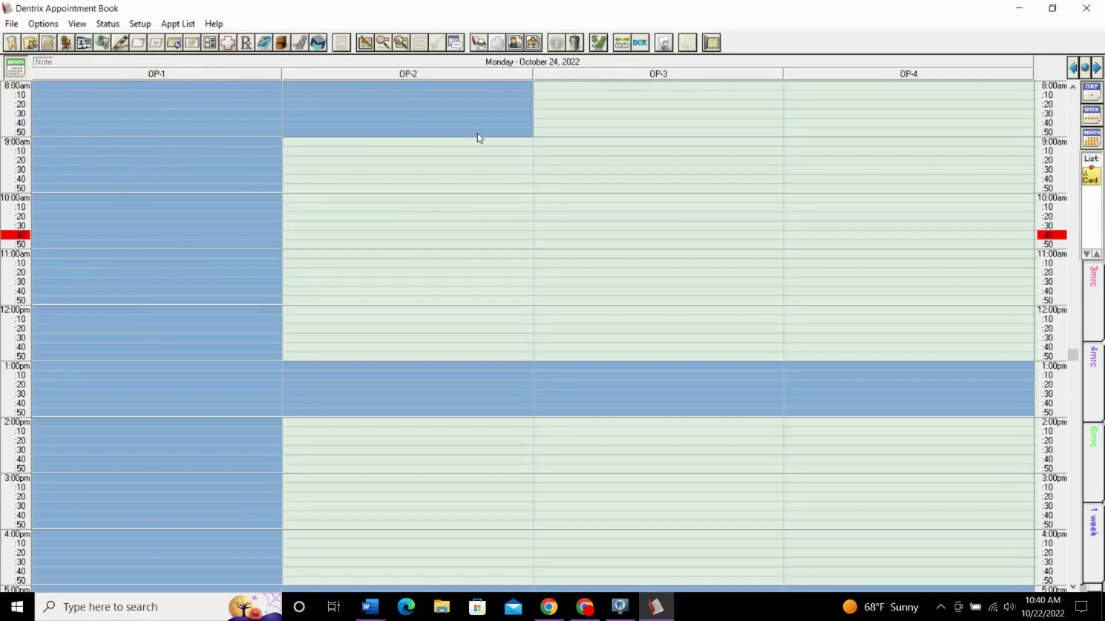
pyautogui.click(1096, 69)
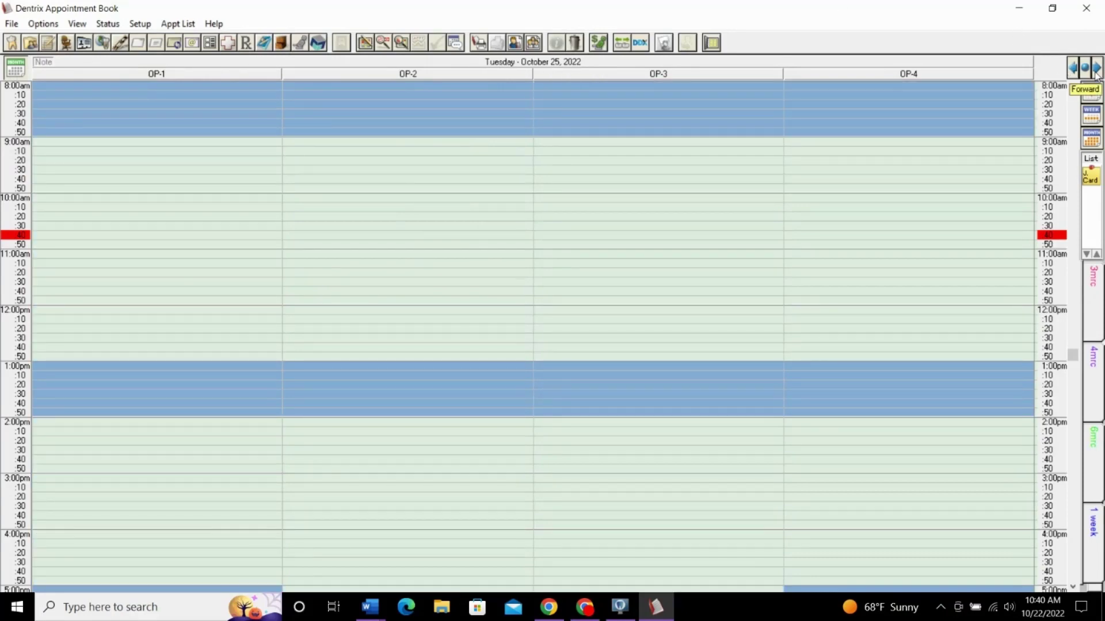
pyautogui.click(1096, 69)
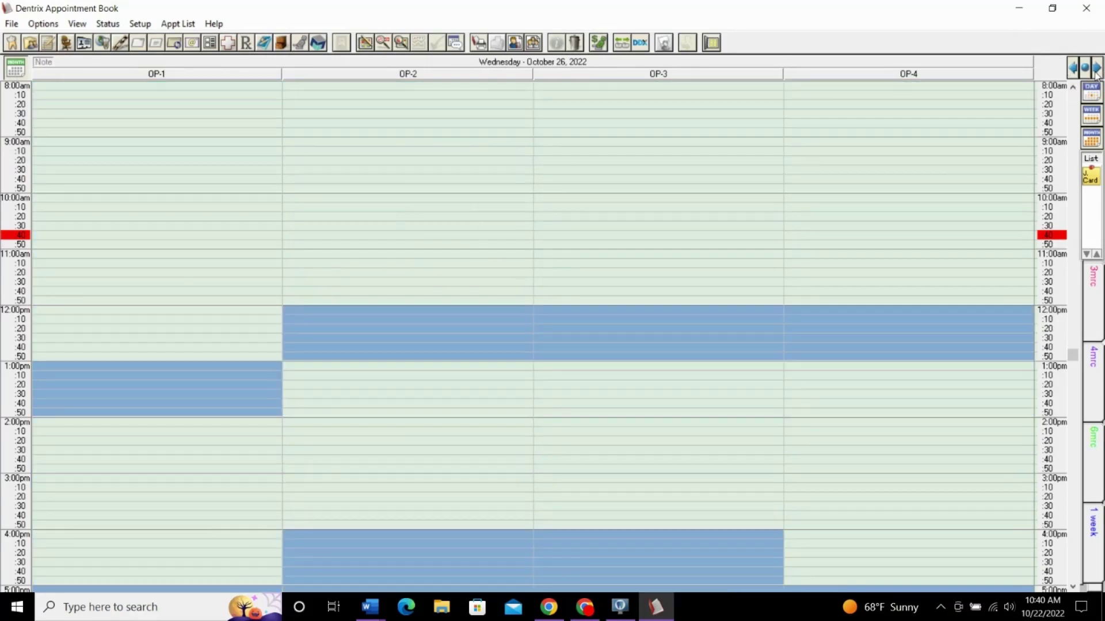
pyautogui.click(1074, 68)
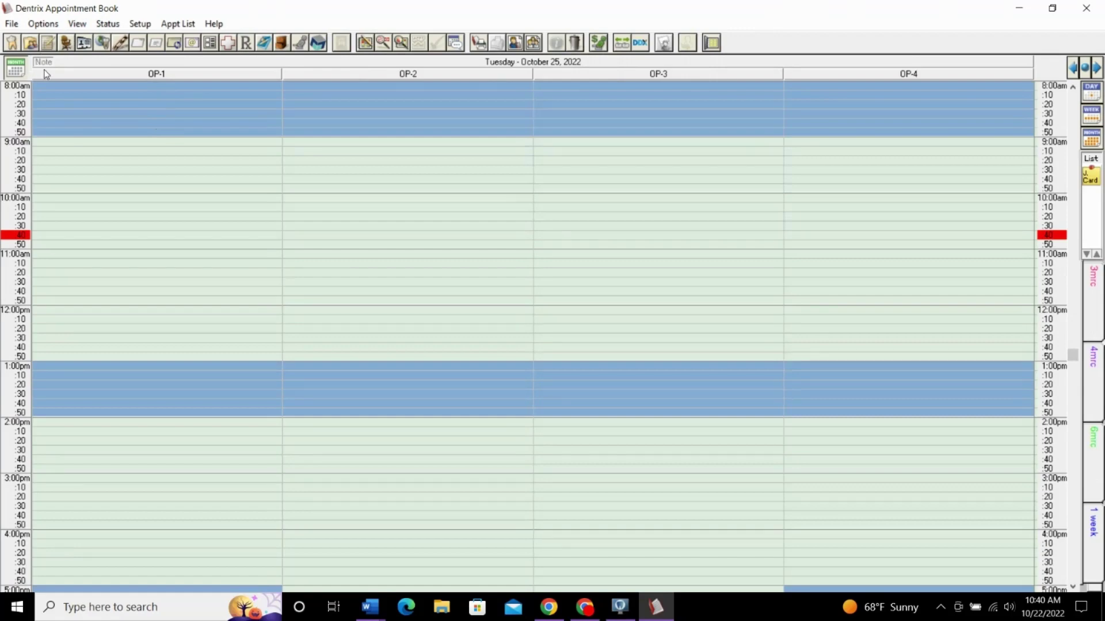
# Step: Open Setup > Practice Schedule to show the October 2022 Schedule Calendar for Practice
pyautogui.click(140, 24)
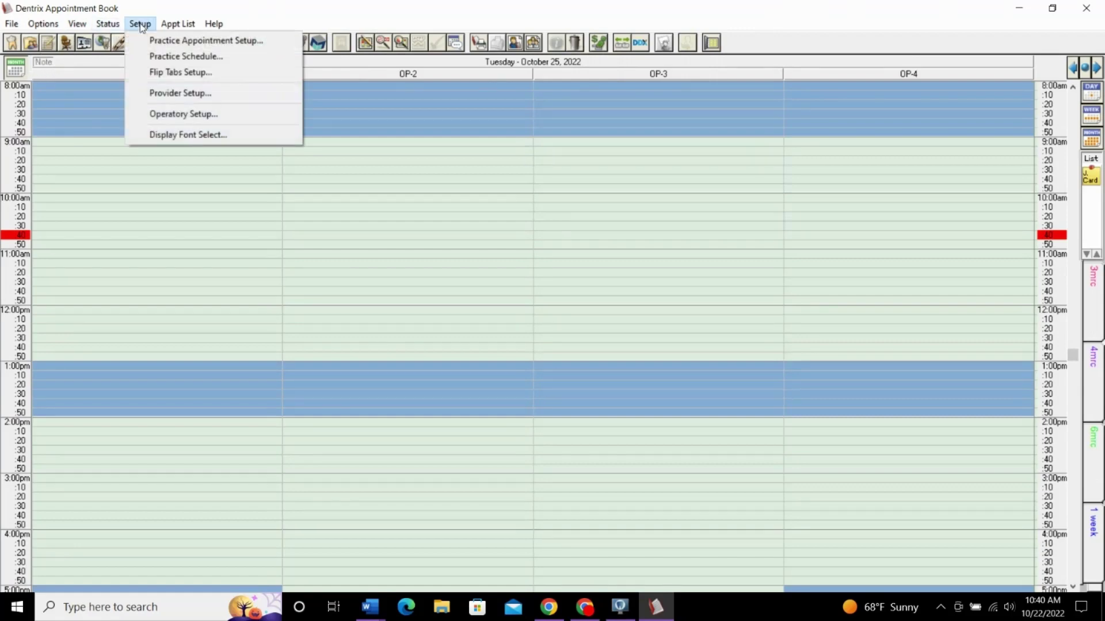
pyautogui.click(148, 57)
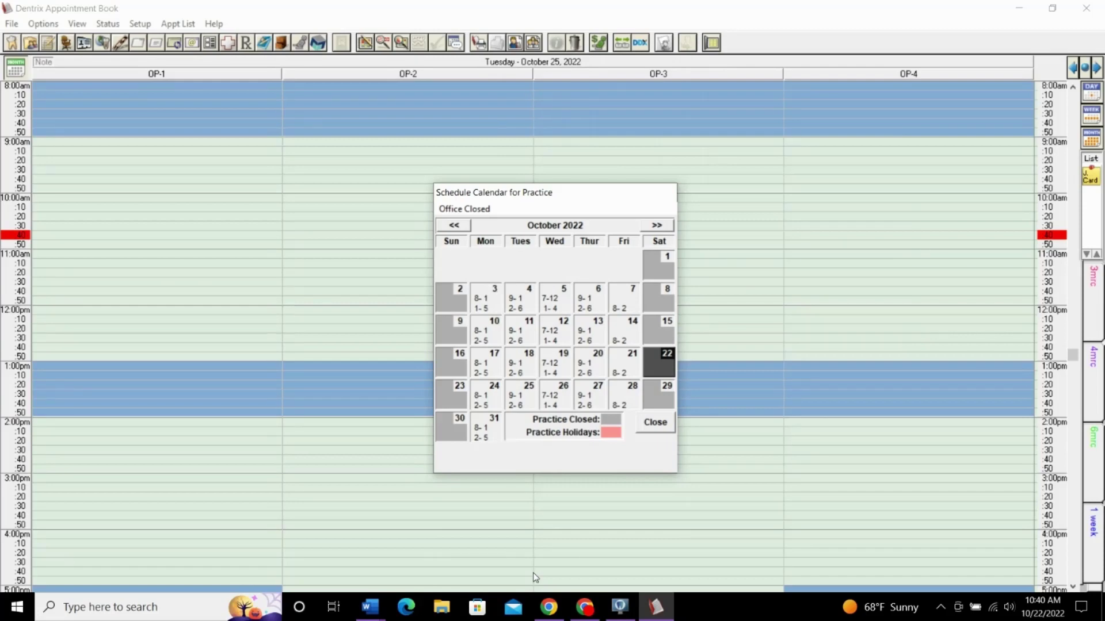
# Step: Select October 31 and use Office Closed > Set Yearly Holiday to make it a yearly holiday
pyautogui.click(487, 430)
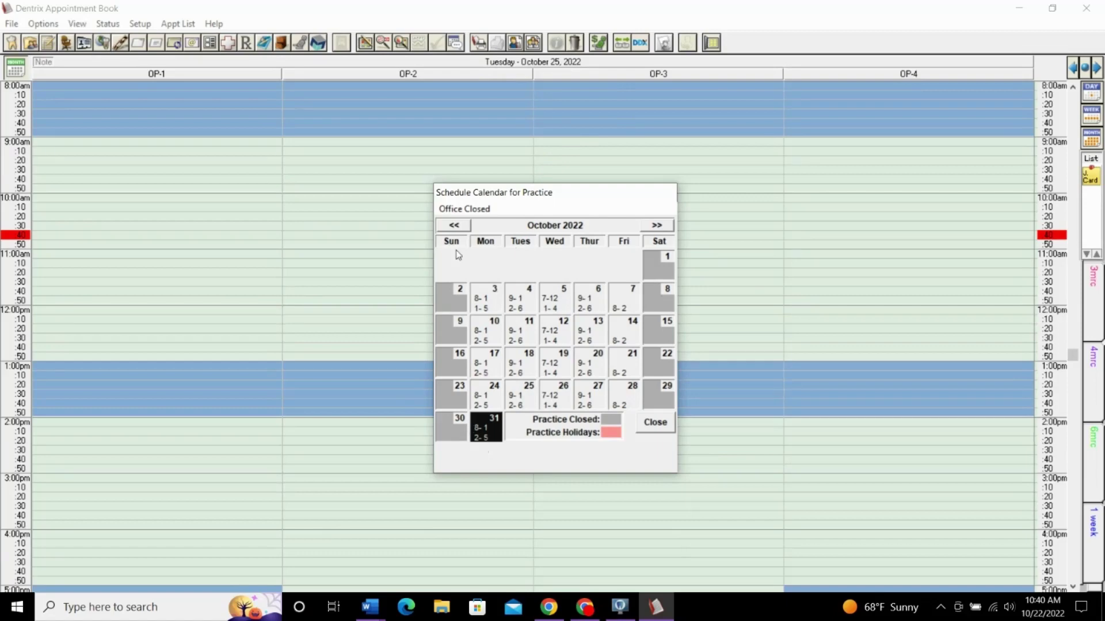
pyautogui.click(467, 209)
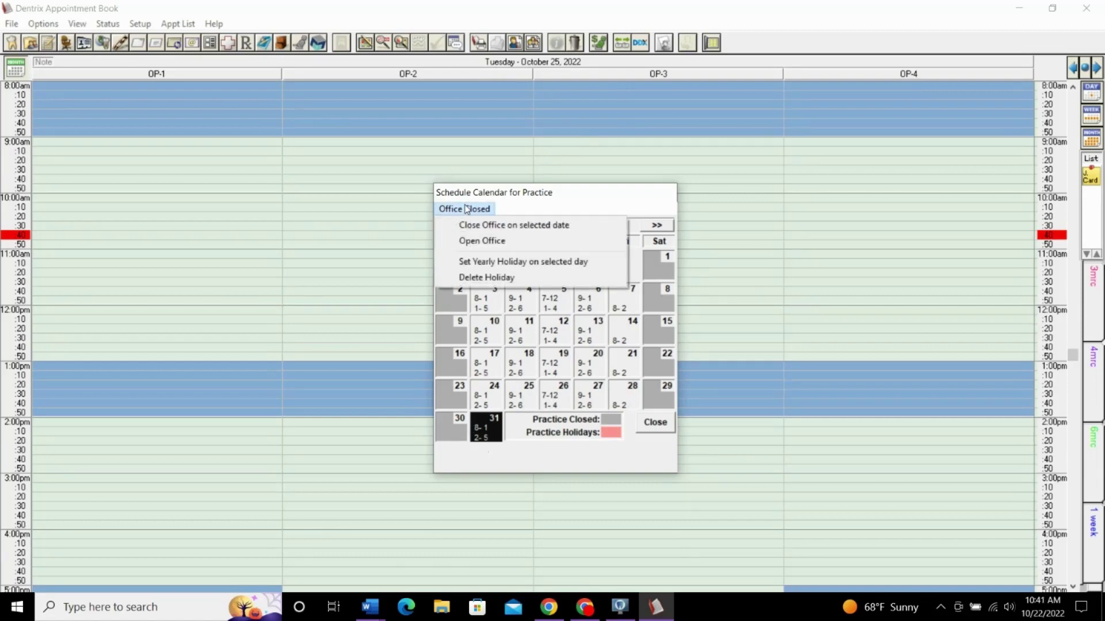
pyautogui.click(485, 263)
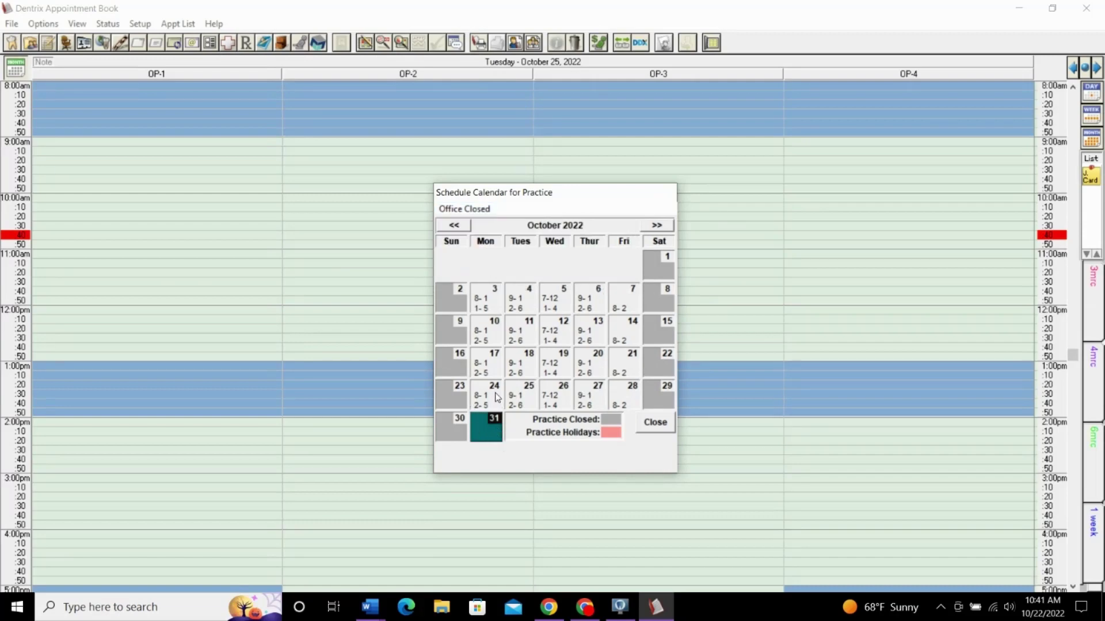
pyautogui.click(474, 409)
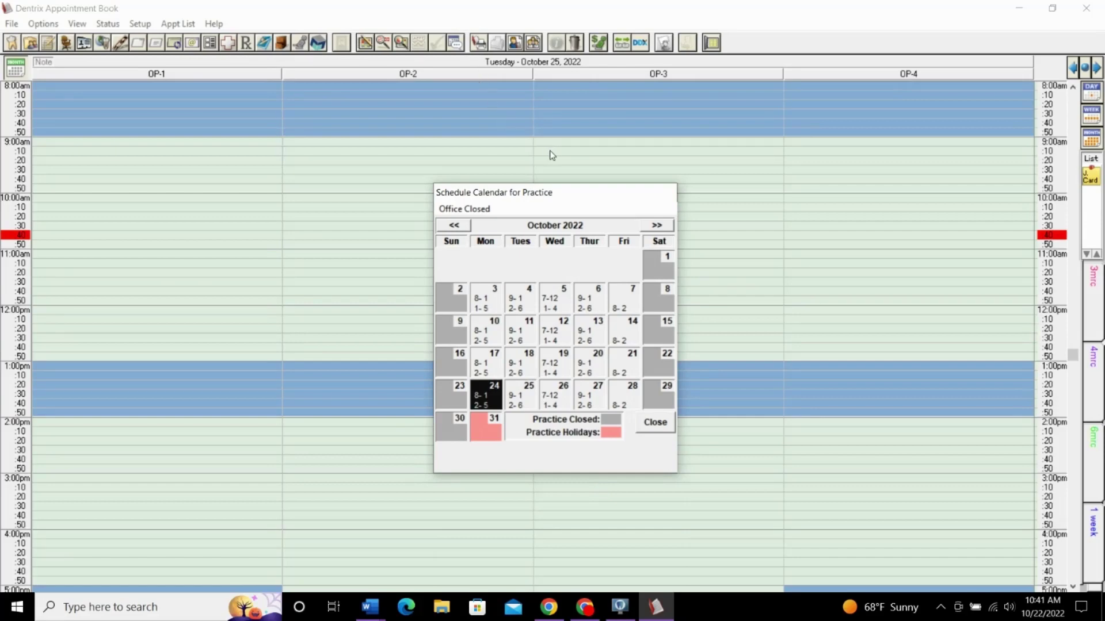
# Step: Advance to December 2022 and use Close Office on selected date for Friday, December 9
pyautogui.click(658, 226)
pyautogui.click(662, 226)
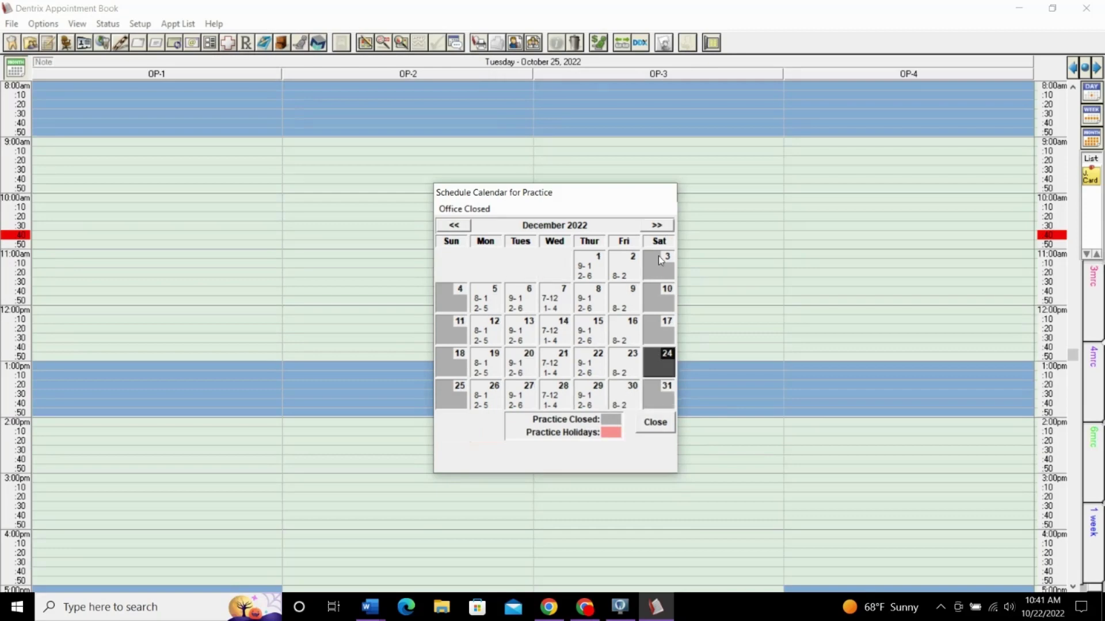
pyautogui.click(633, 300)
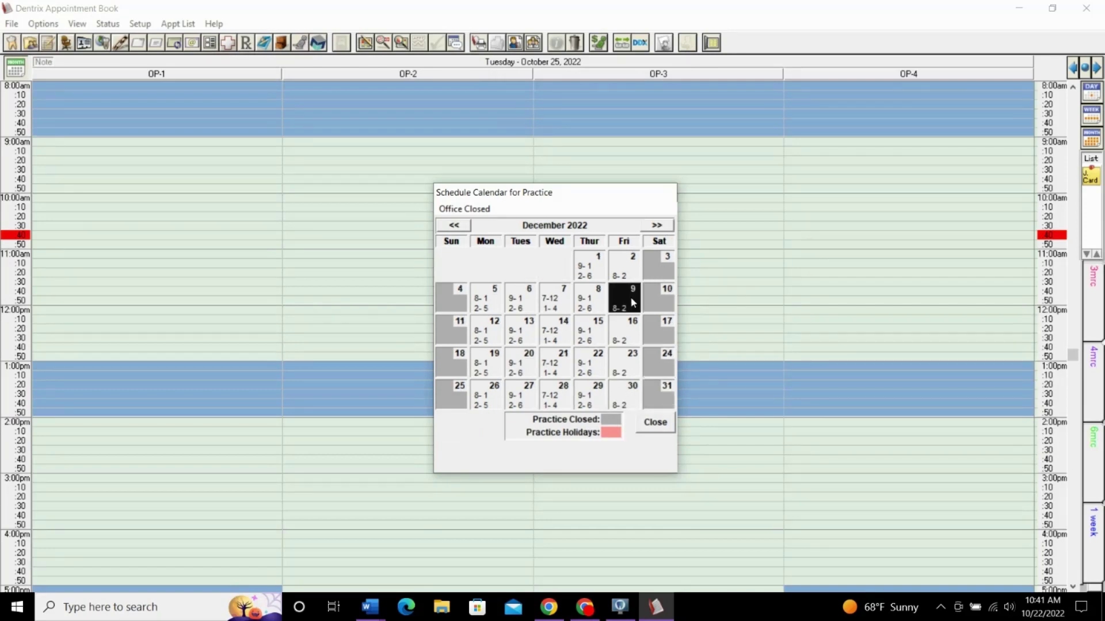
pyautogui.click(474, 210)
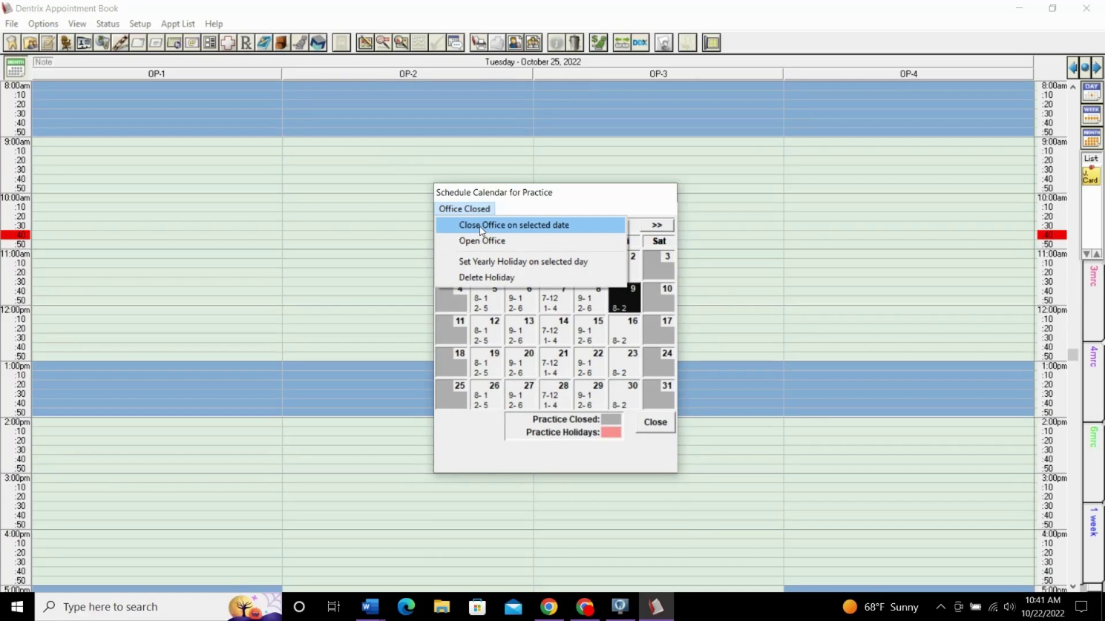
pyautogui.click(478, 226)
pyautogui.click(566, 332)
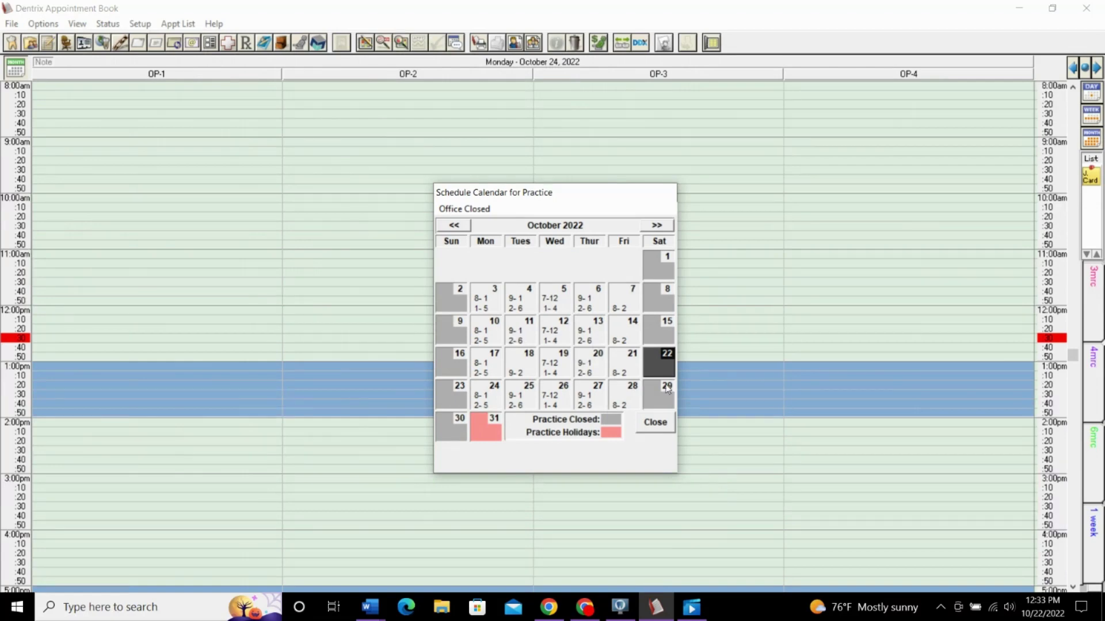
# Step: Open December 20's time limits and clear the 2:00pm–6:00pm afternoon session times
pyautogui.click(657, 226)
pyautogui.click(657, 226)
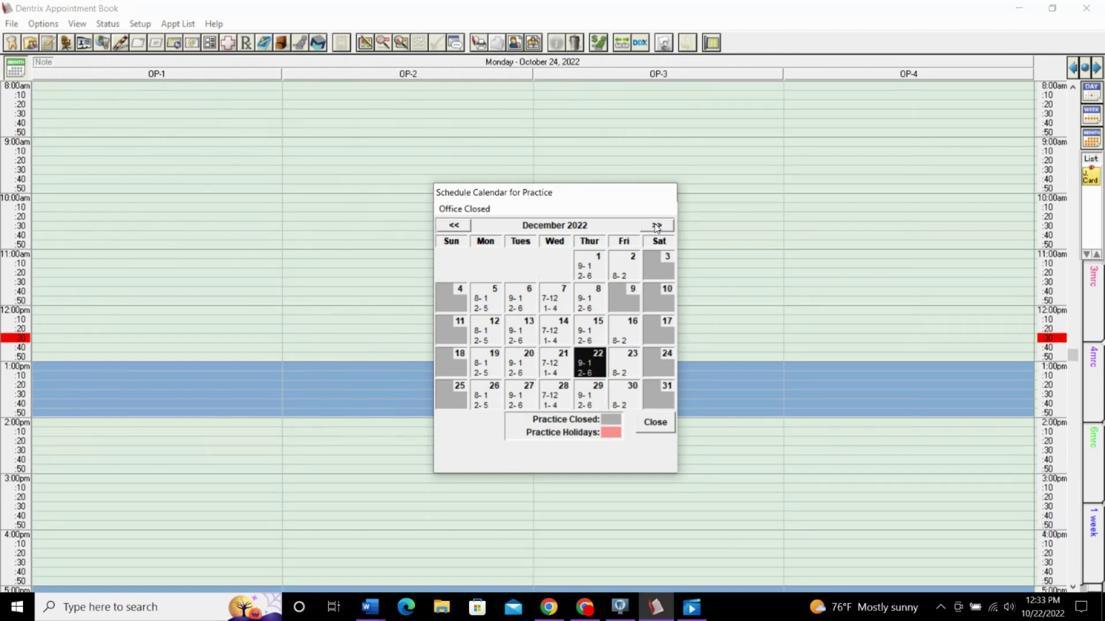
pyautogui.doubleClick(517, 372)
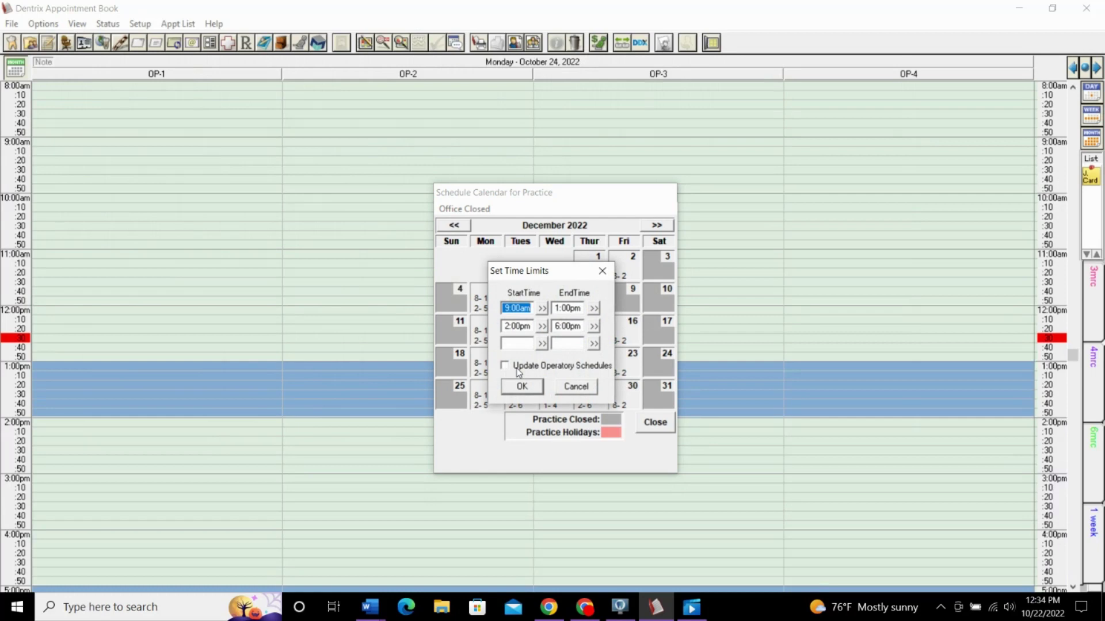
pyautogui.click(527, 324)
pyautogui.moveTo(530, 325); pyautogui.dragTo(489, 328)
pyautogui.press('Delete')
pyautogui.moveTo(581, 326); pyautogui.dragTo(555, 326)
pyautogui.press('Delete')
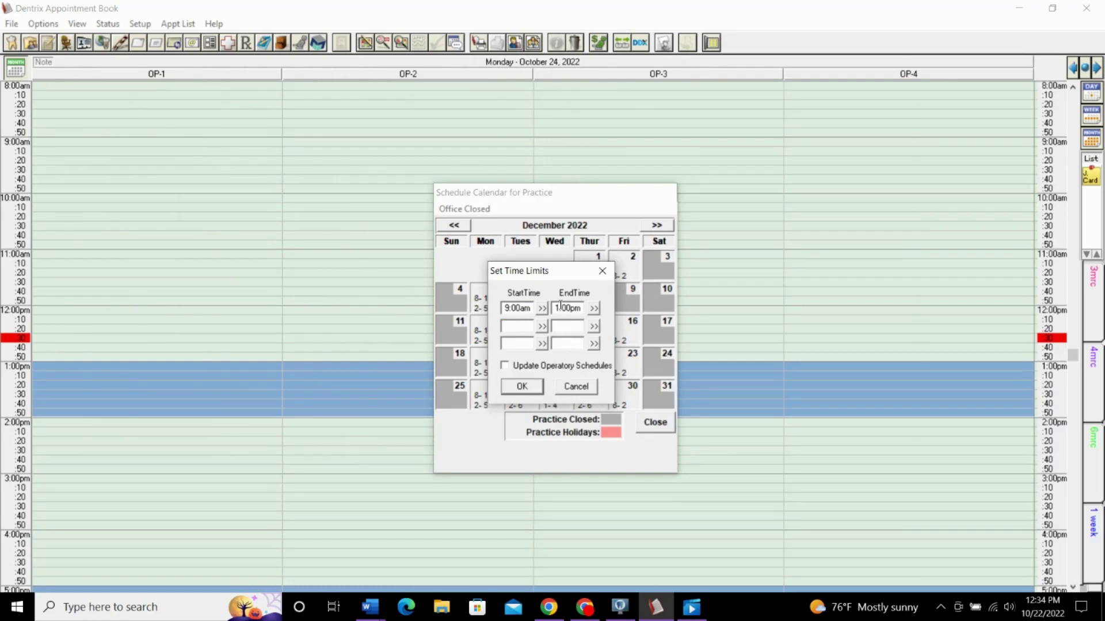
pyautogui.click(535, 388)
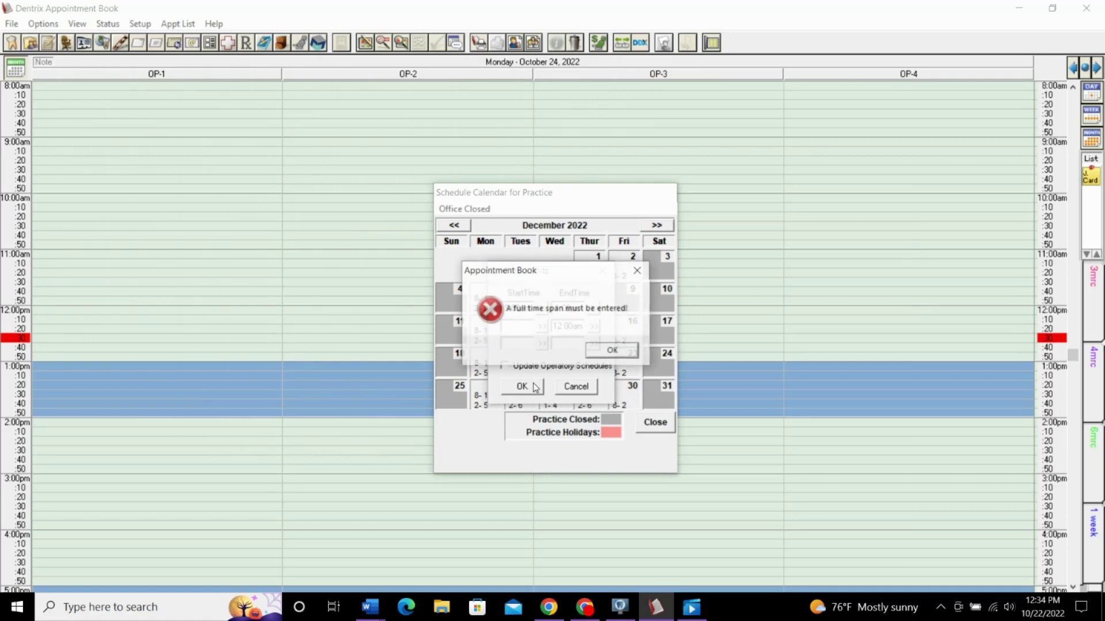
# Step: Dismiss the time span error, clear the leftover 12:00am entry, and confirm 9:00am–1:00pm hours
pyautogui.click(609, 352)
pyautogui.doubleClick(569, 325)
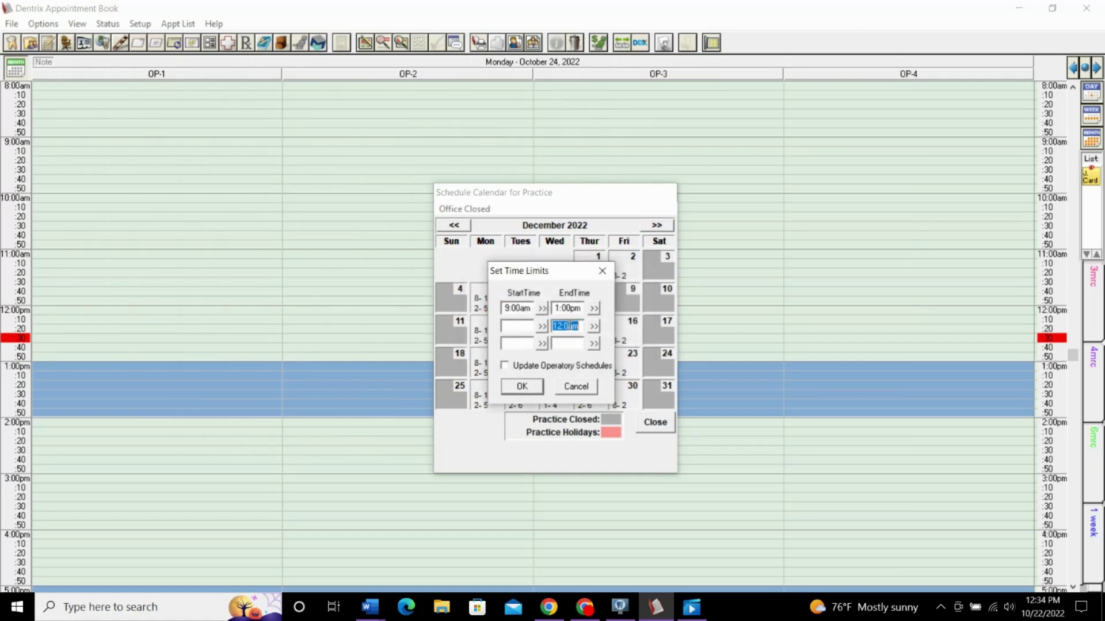
pyautogui.press('BackSpace')
pyautogui.click(534, 389)
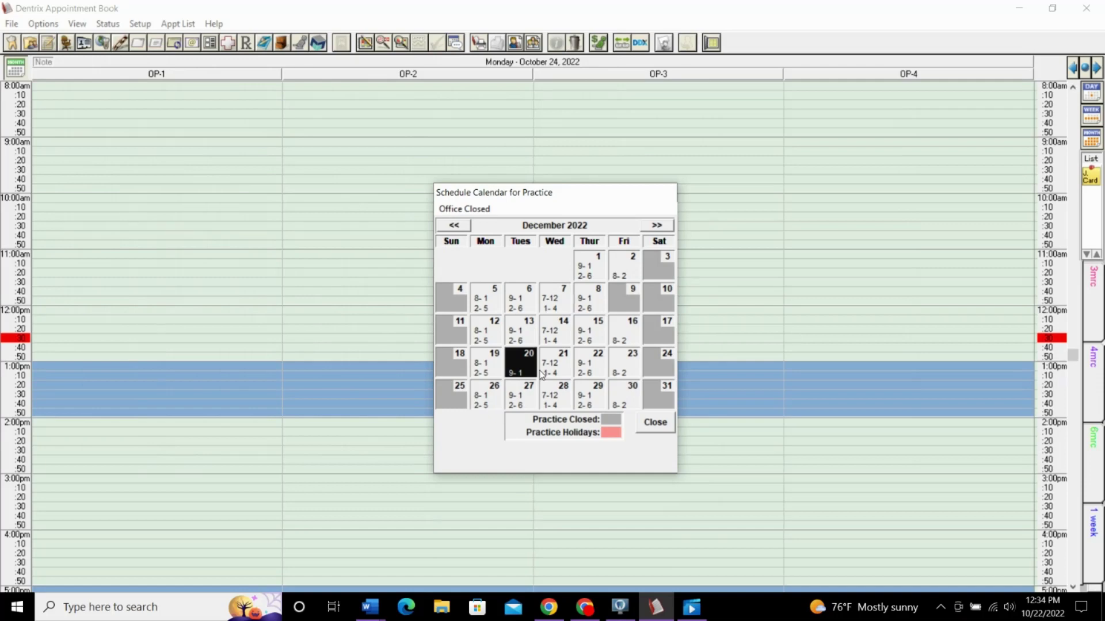
# Step: Close the Schedule Calendar and move forward two days to Wednesday, October 26, 2022
pyautogui.click(656, 424)
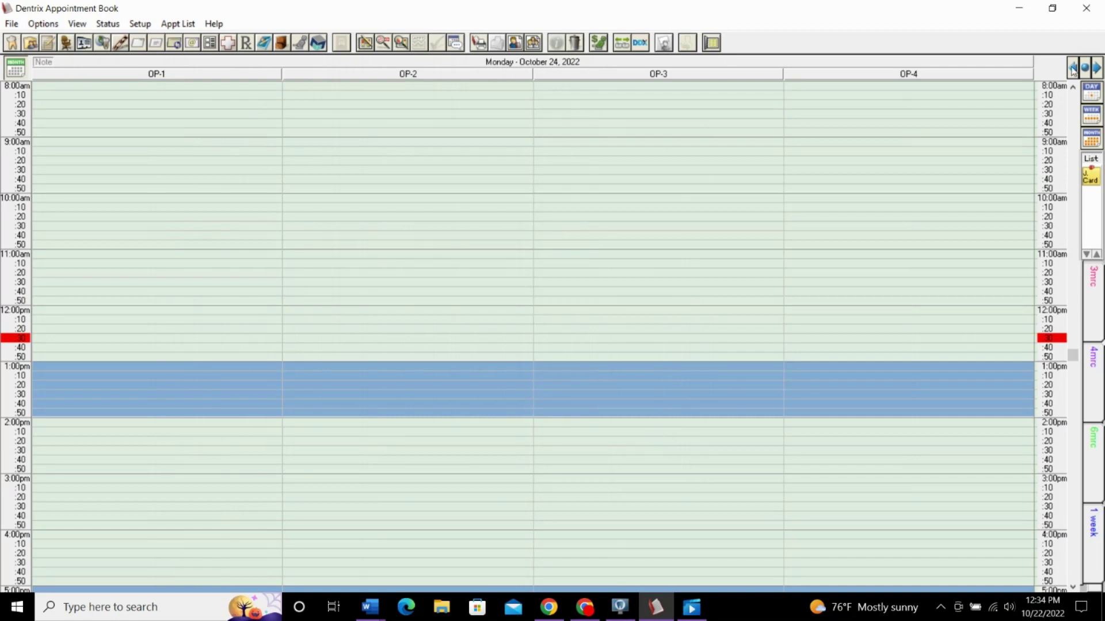
pyautogui.click(1097, 68)
pyautogui.click(1097, 68)
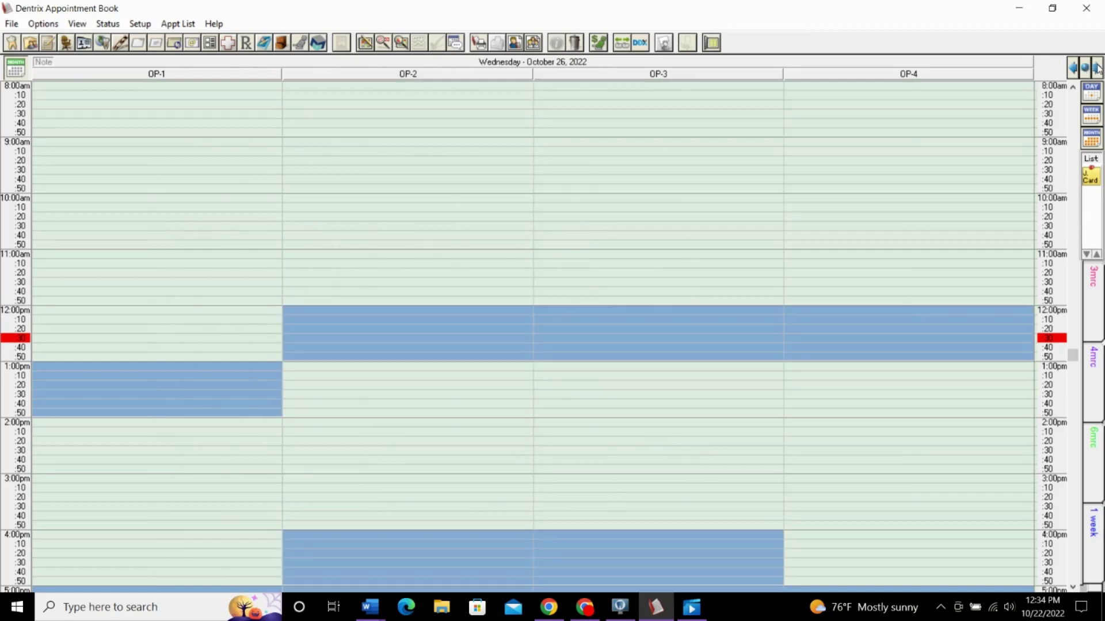